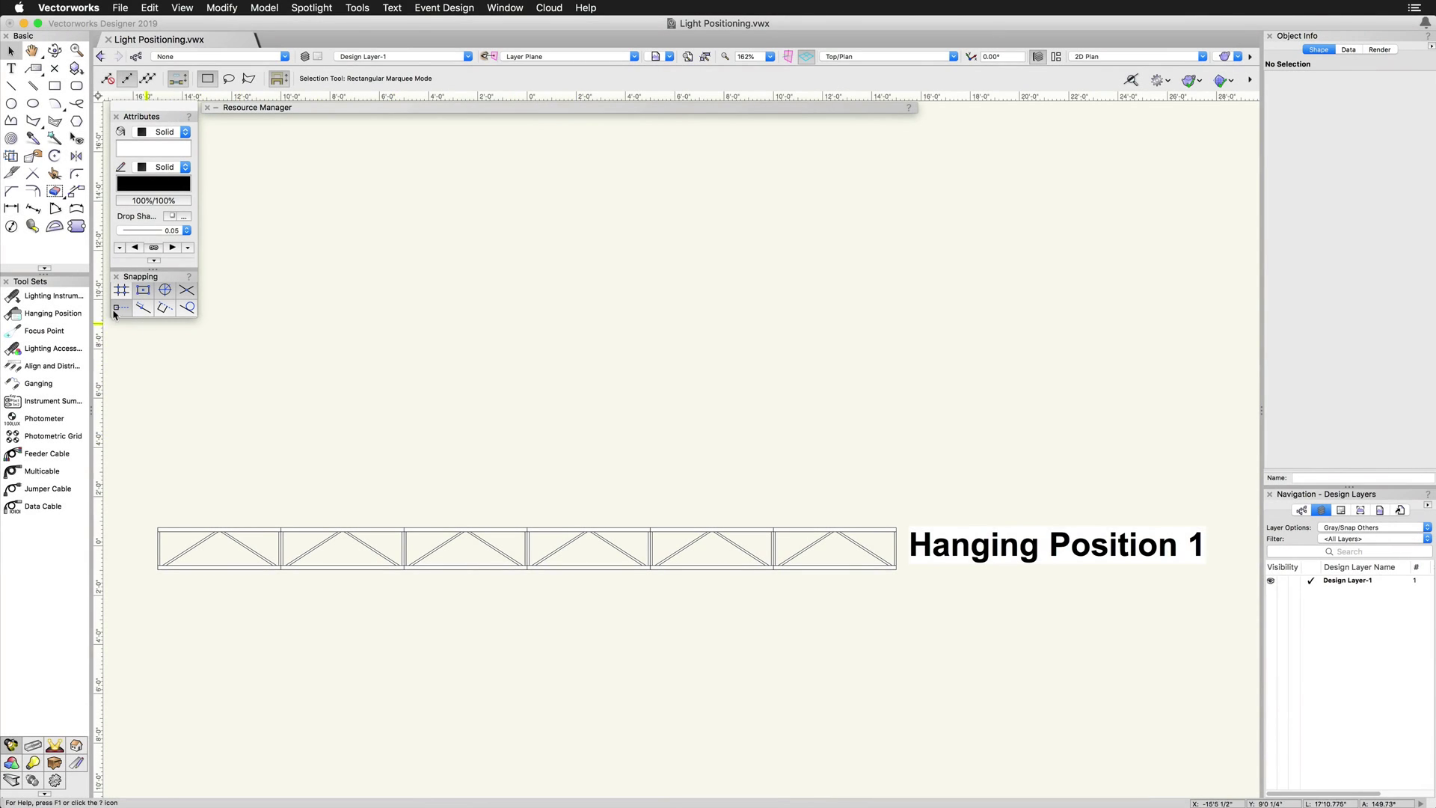
Step: Hang two ETC Source 4 and two Martin MAC 250 Wash fixtures on the truss
{"action": "left_click", "coordinate": [47, 296]}
{"action": "left_click", "coordinate": [372, 545]}
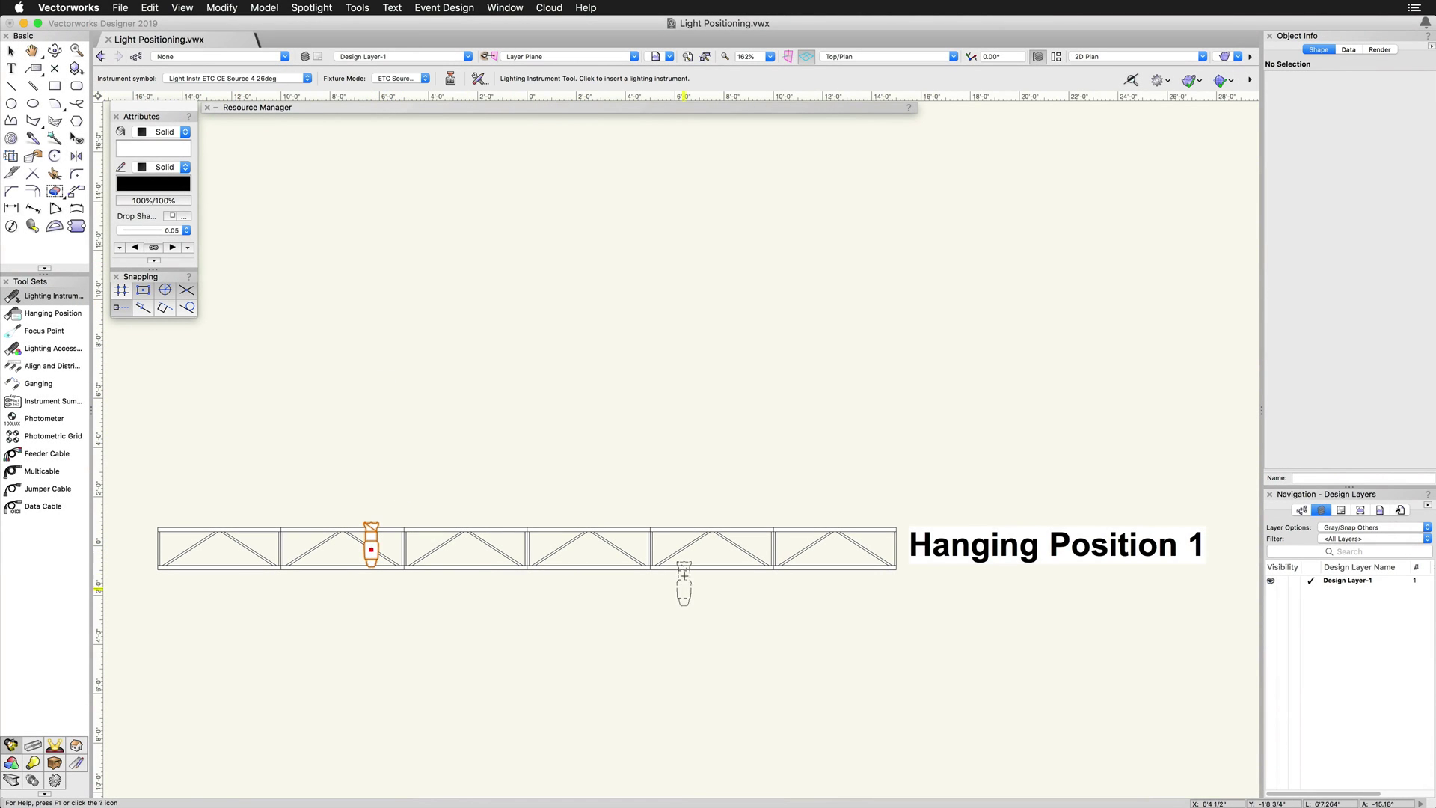
{"action": "left_click", "coordinate": [685, 561]}
{"action": "left_click", "coordinate": [240, 78]}
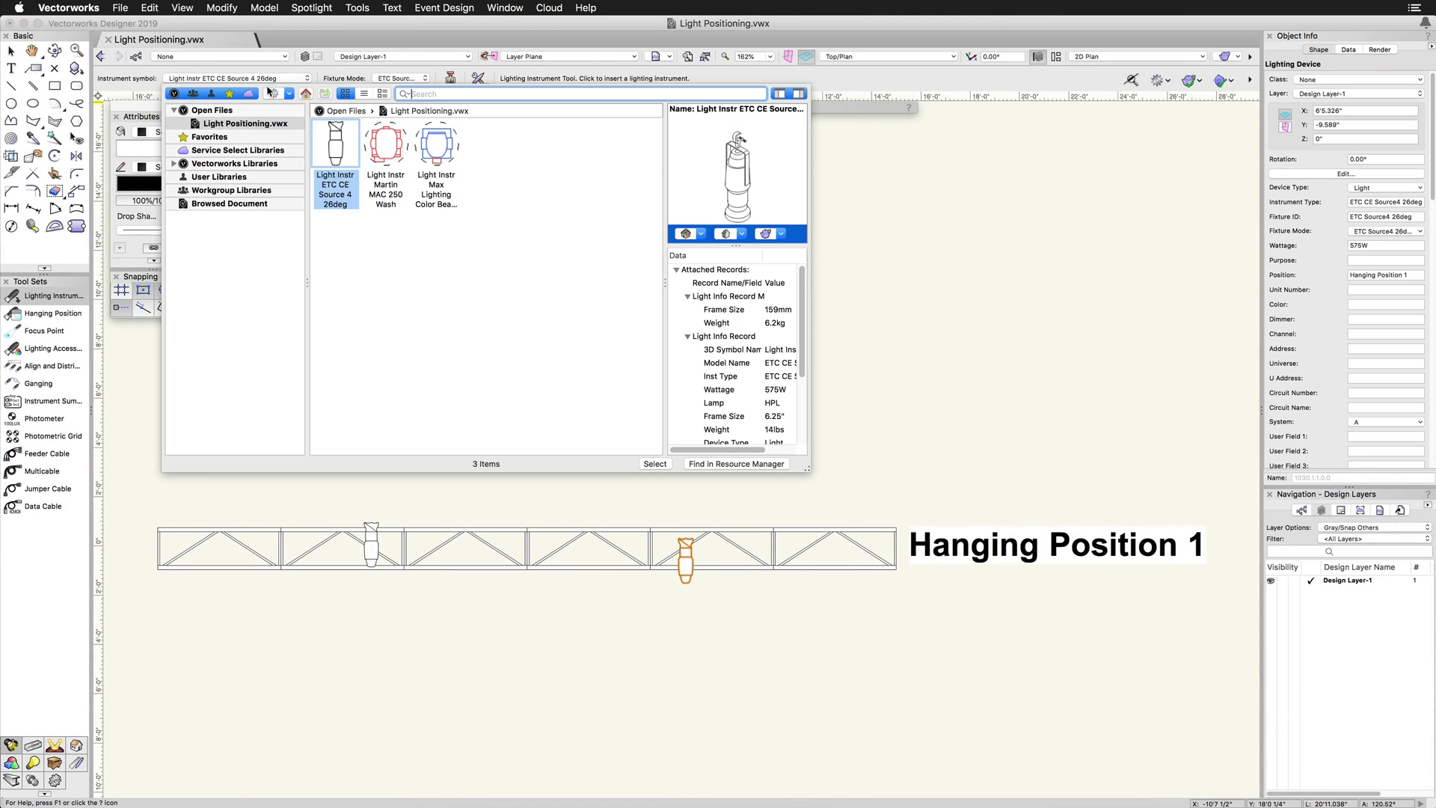
{"action": "double_click", "coordinate": [416, 142]}
{"action": "left_click", "coordinate": [495, 548]}
{"action": "left_click", "coordinate": [806, 549]}
Step: Hang two Max Lighting Color Beam 350 fixtures, then marquee-select all six fixtures
{"action": "left_click", "coordinate": [254, 78]}
{"action": "double_click", "coordinate": [437, 150]}
{"action": "left_click", "coordinate": [234, 532]}
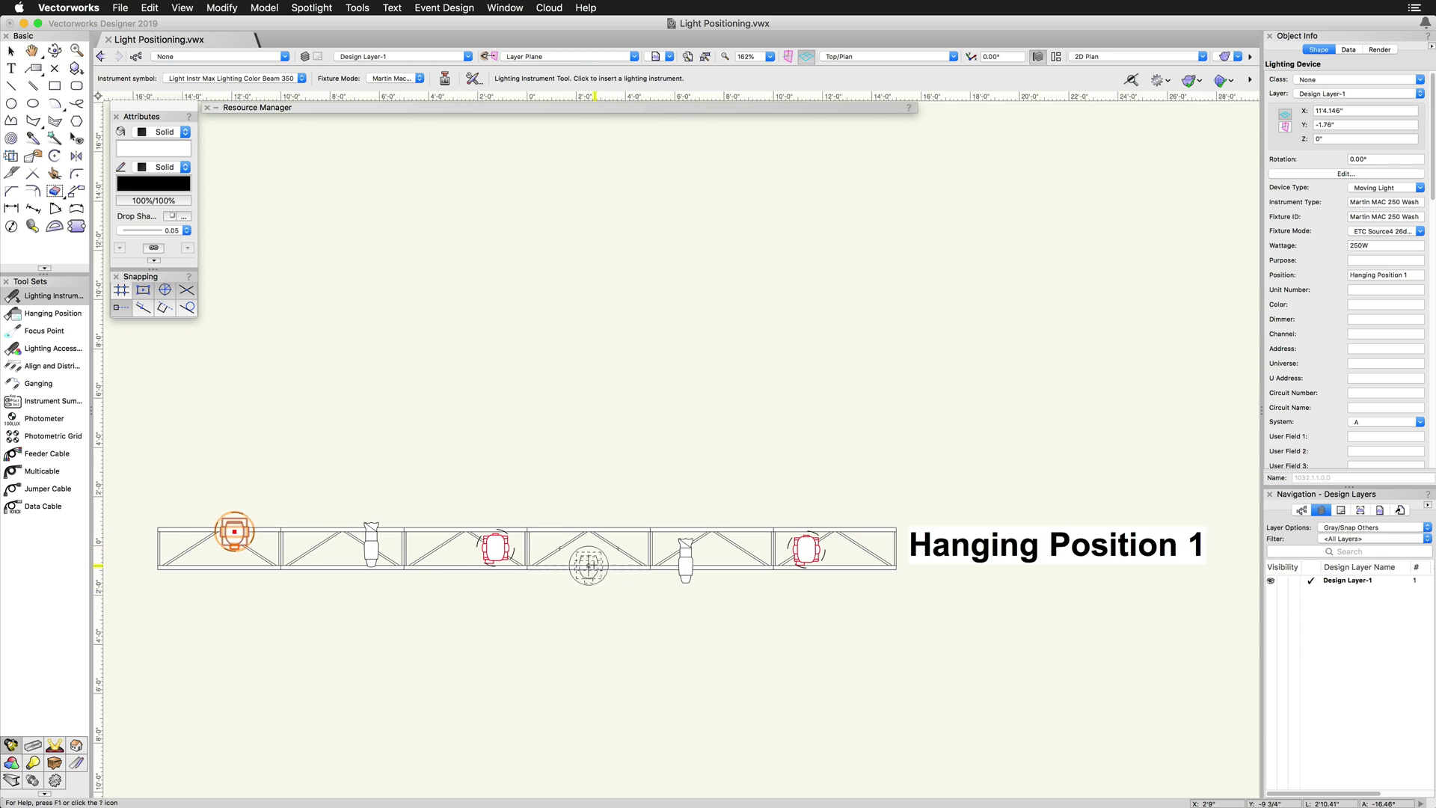
{"action": "left_click", "coordinate": [588, 566]}
{"action": "key", "text": "x"}
{"action": "left_click_drag", "start_coordinate": [206, 447], "coordinate": [861, 645]}
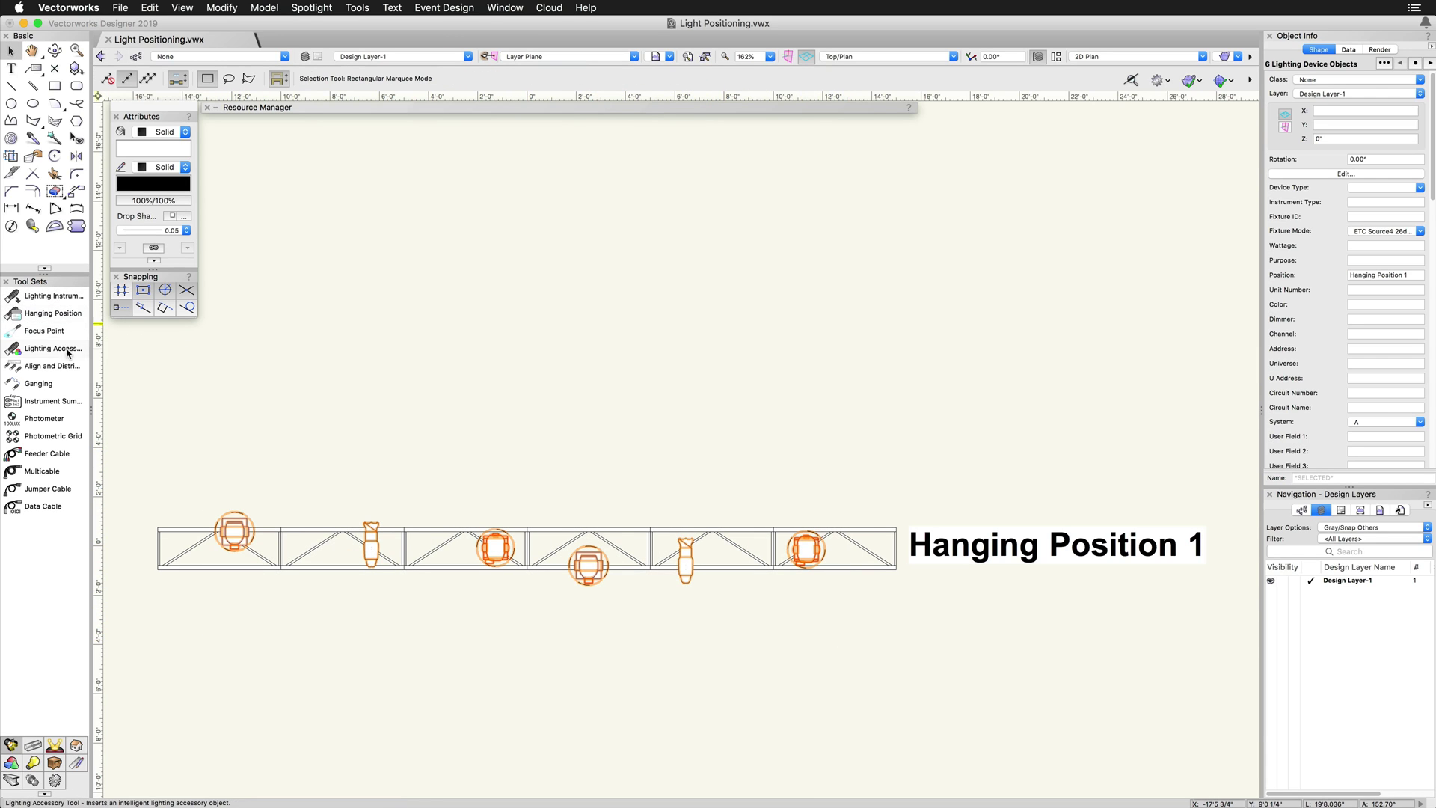
Step: Draw an Align and Distribute line from the truss's left end to its right end
{"action": "left_click", "coordinate": [52, 366]}
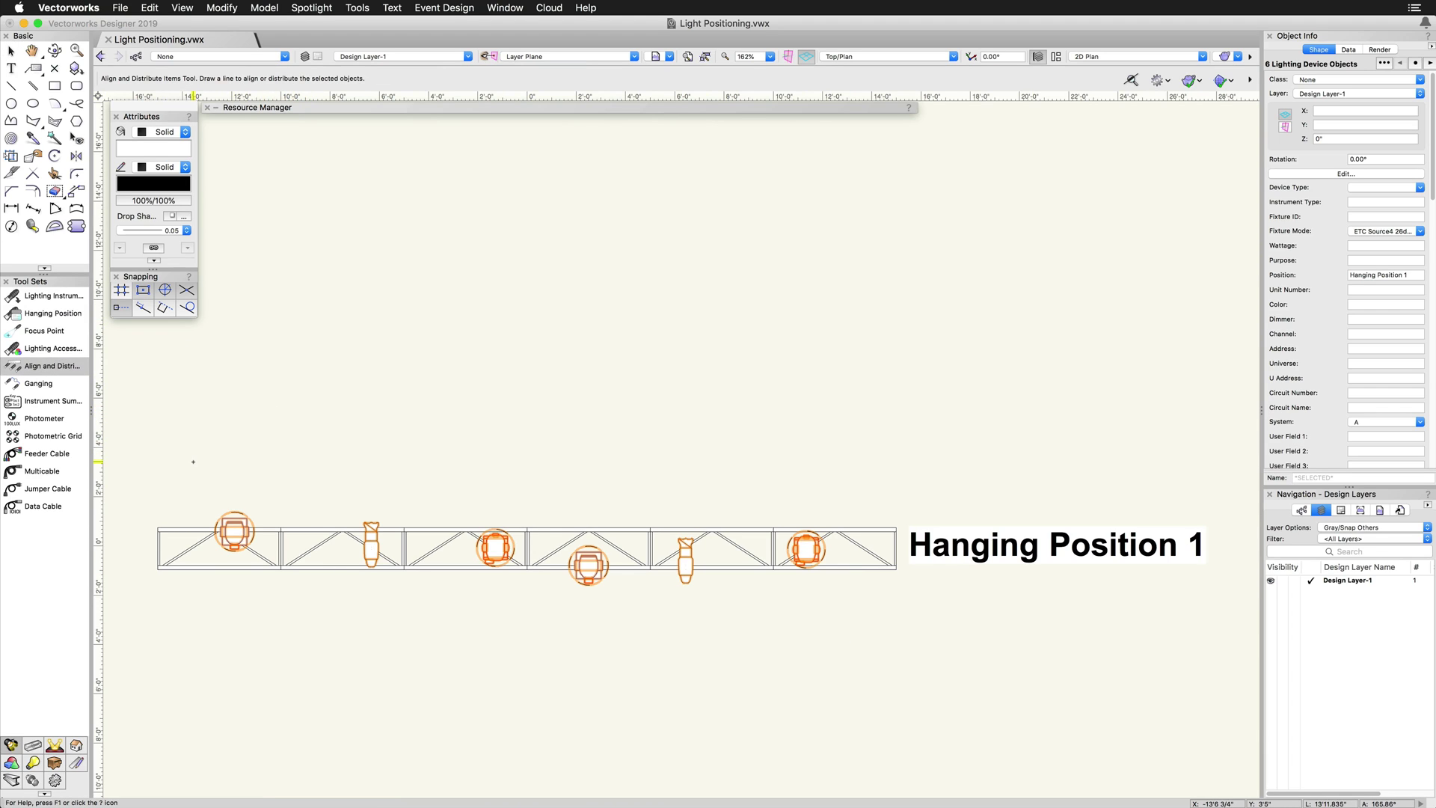
{"action": "left_click", "coordinate": [158, 548]}
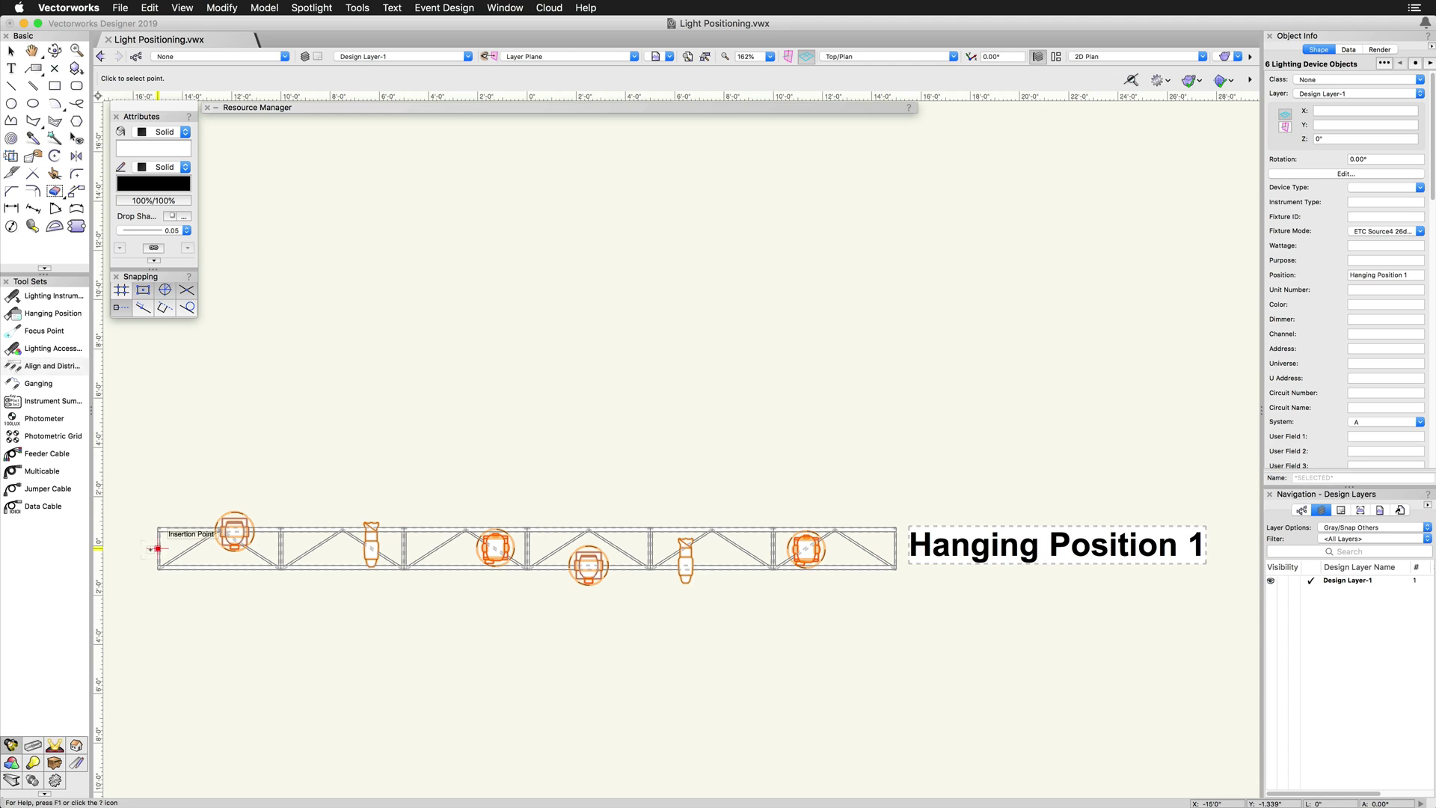
{"action": "left_click", "coordinate": [897, 549]}
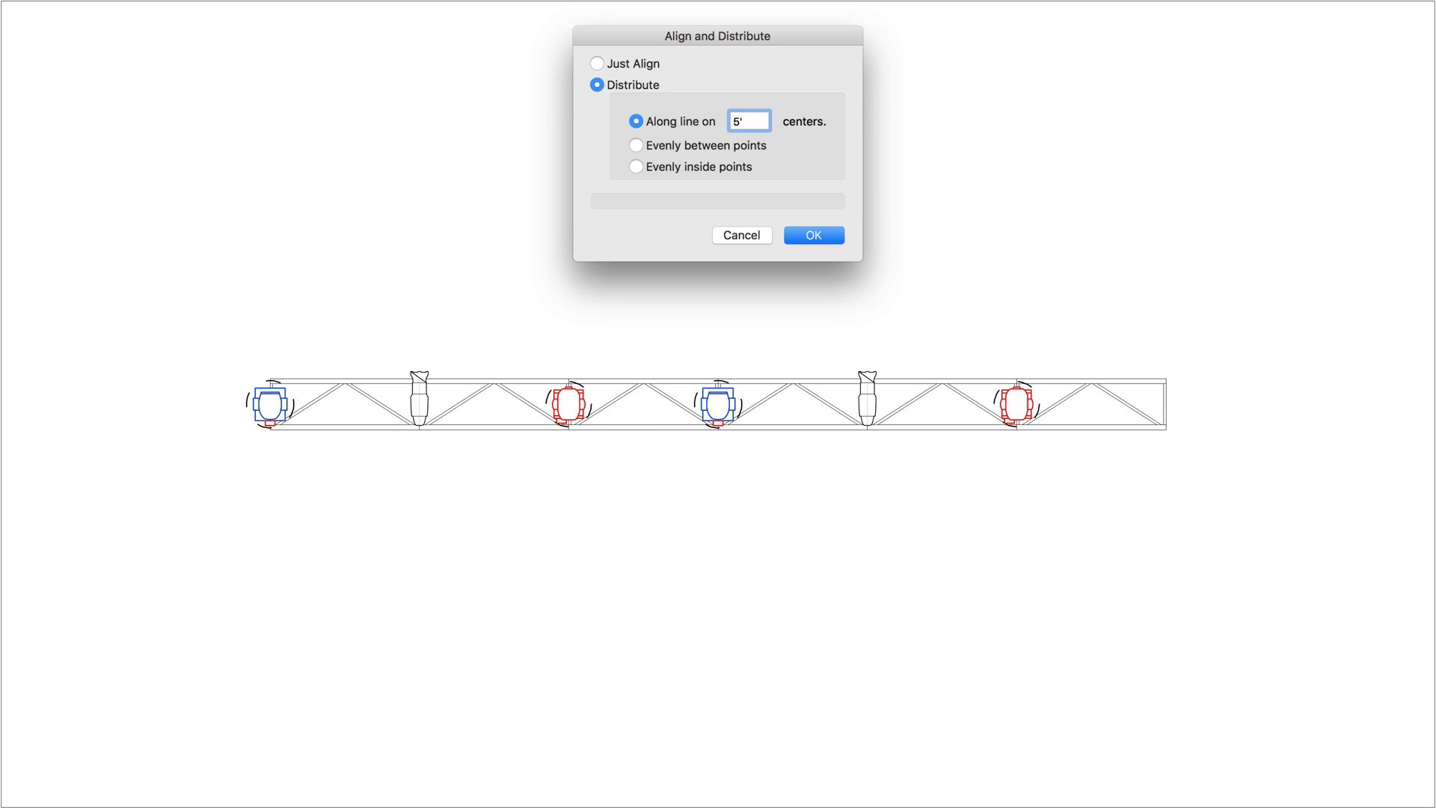
Step: Distribute the six fixtures with Evenly inside points, after trying Evenly between points
{"action": "left_click", "coordinate": [636, 145]}
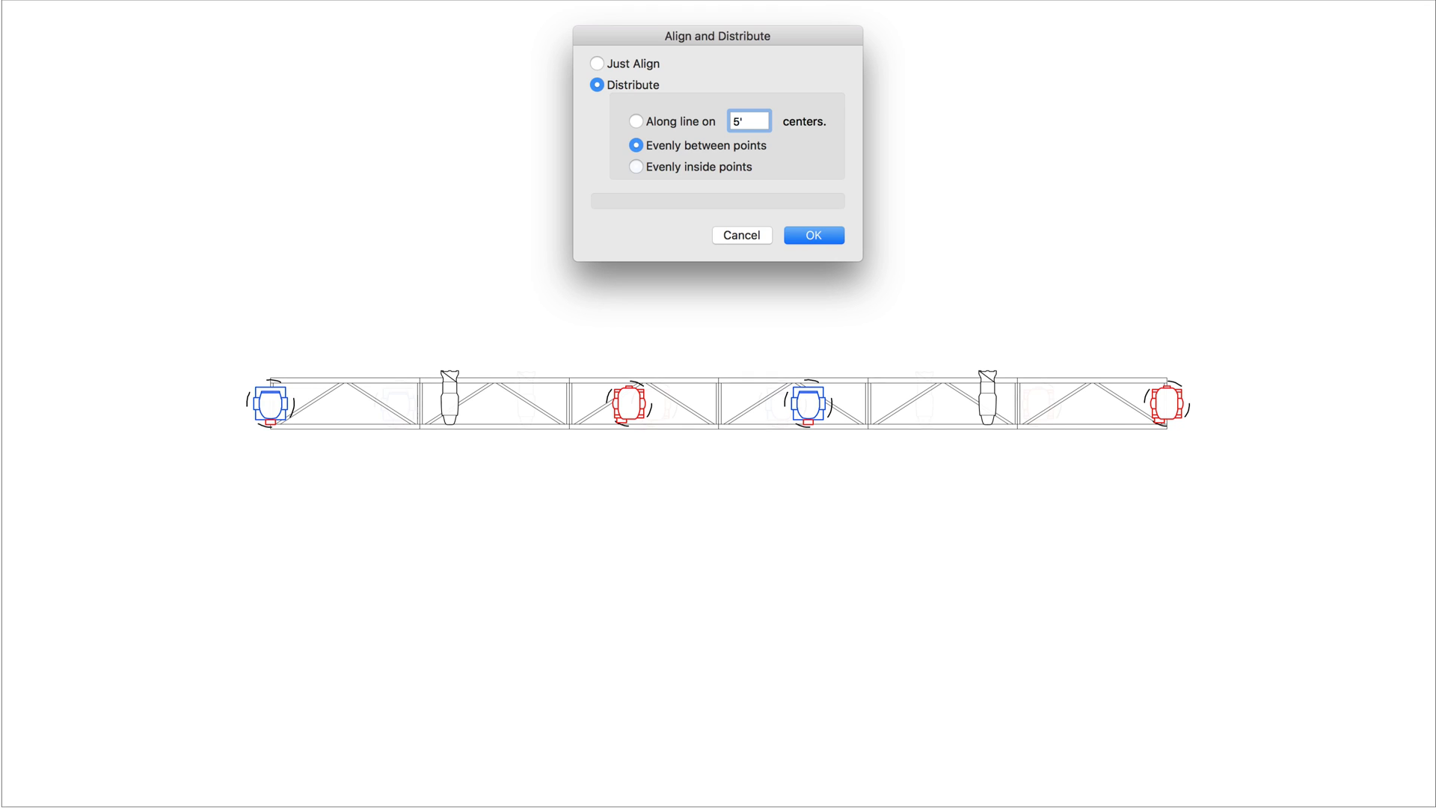
{"action": "left_click", "coordinate": [636, 166]}
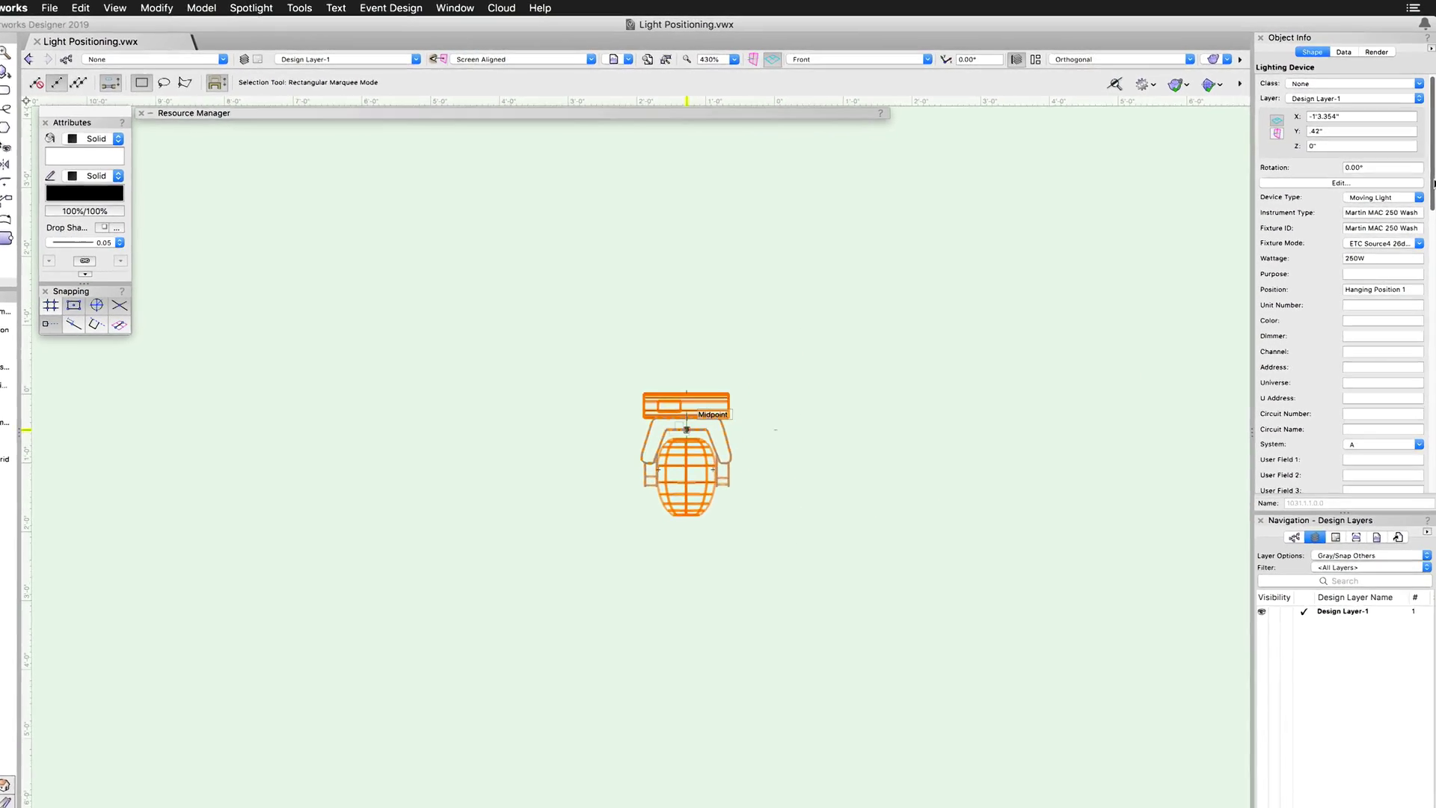
Step: Check Set 3D Orientation and Enable Z Rotation for the MAC 250 Wash in Object Info
{"action": "scroll", "coordinate": [1407, 449], "scroll_direction": "down", "scroll_amount": 10}
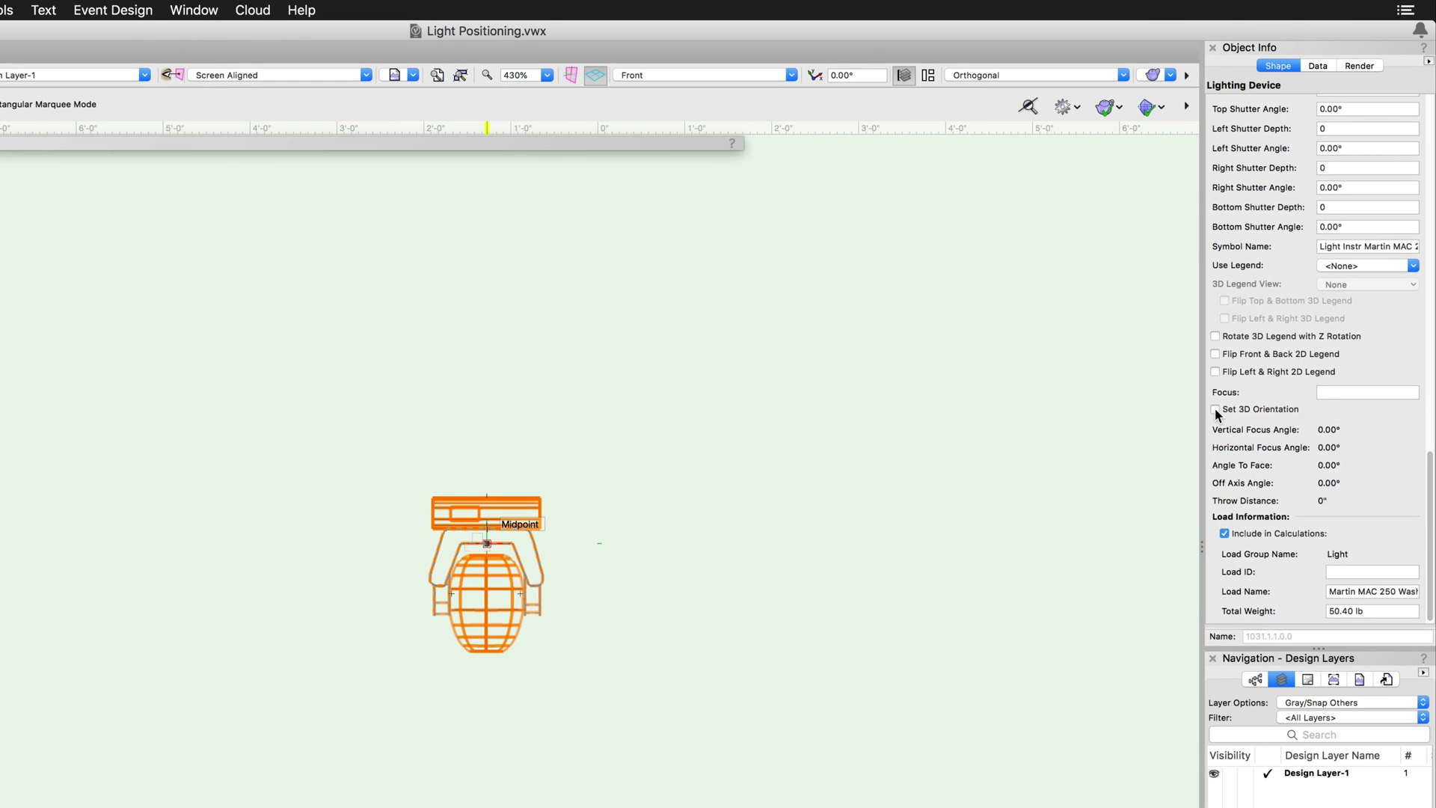
{"action": "left_click", "coordinate": [1216, 410]}
{"action": "left_click", "coordinate": [1356, 428]}
{"action": "left_click", "coordinate": [1359, 451]}
{"action": "left_click", "coordinate": [1224, 467]}
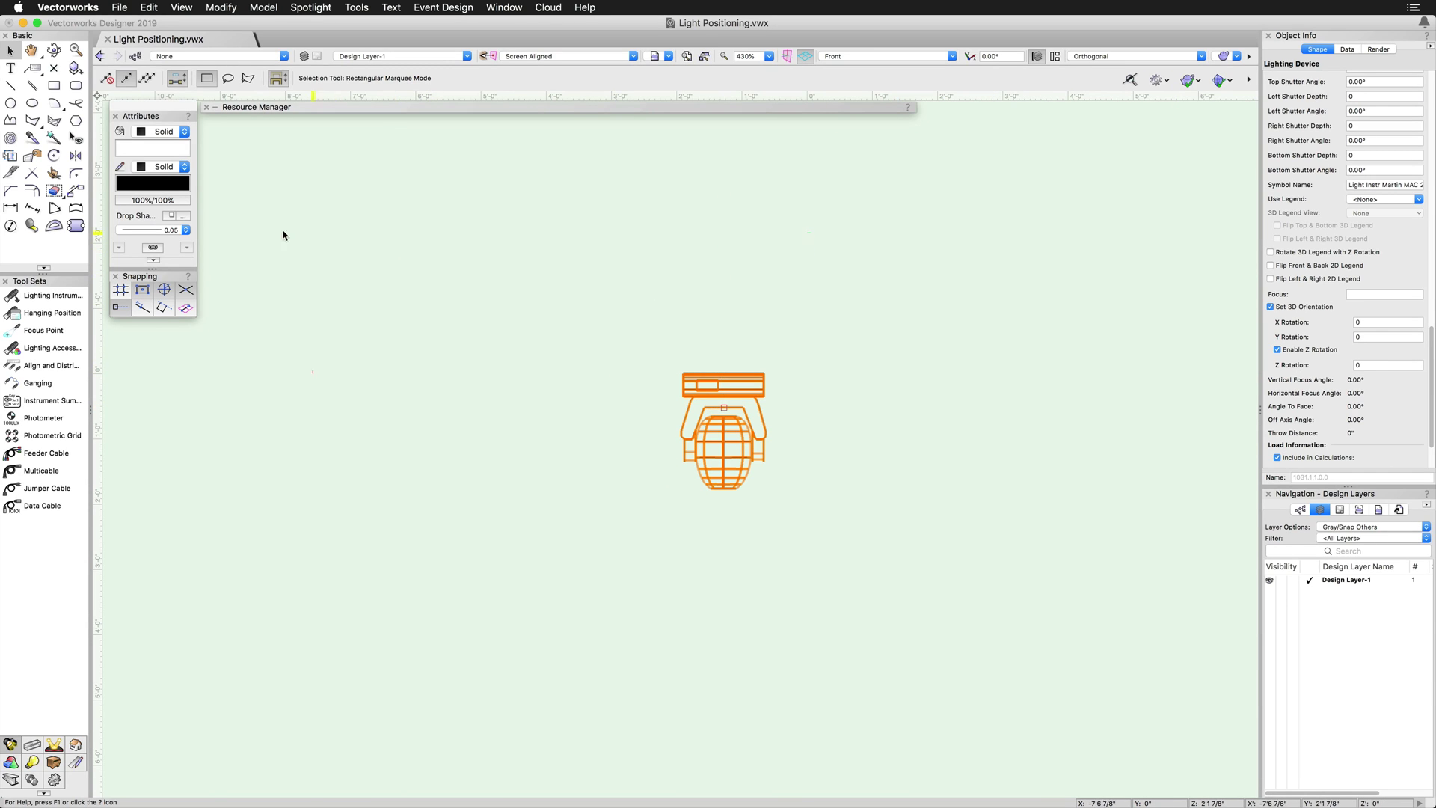
{"action": "left_click", "coordinate": [54, 155]}
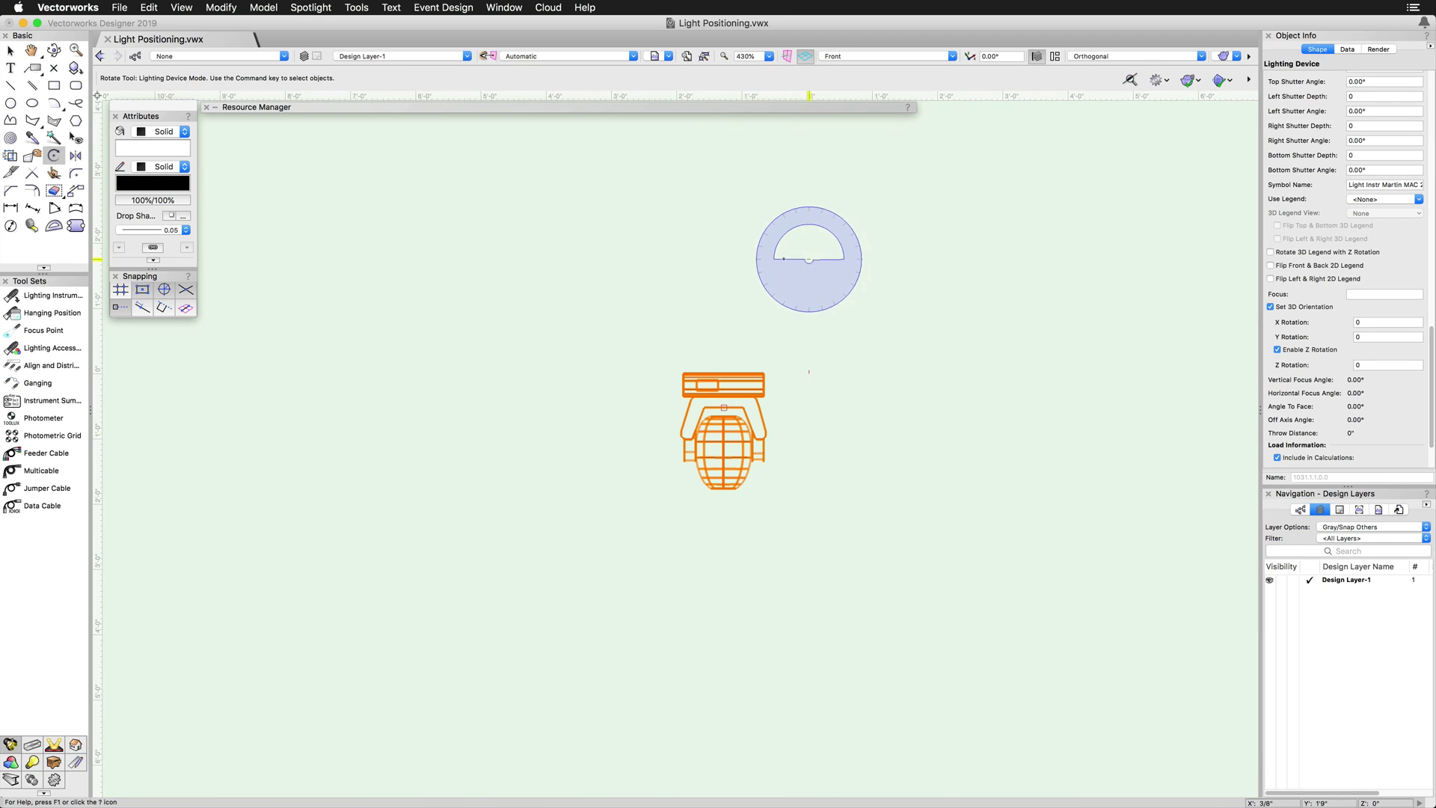
Step: Rotate the MAC 250 Wash 180° about its centre so it hangs inverted
{"action": "left_click", "coordinate": [761, 255]}
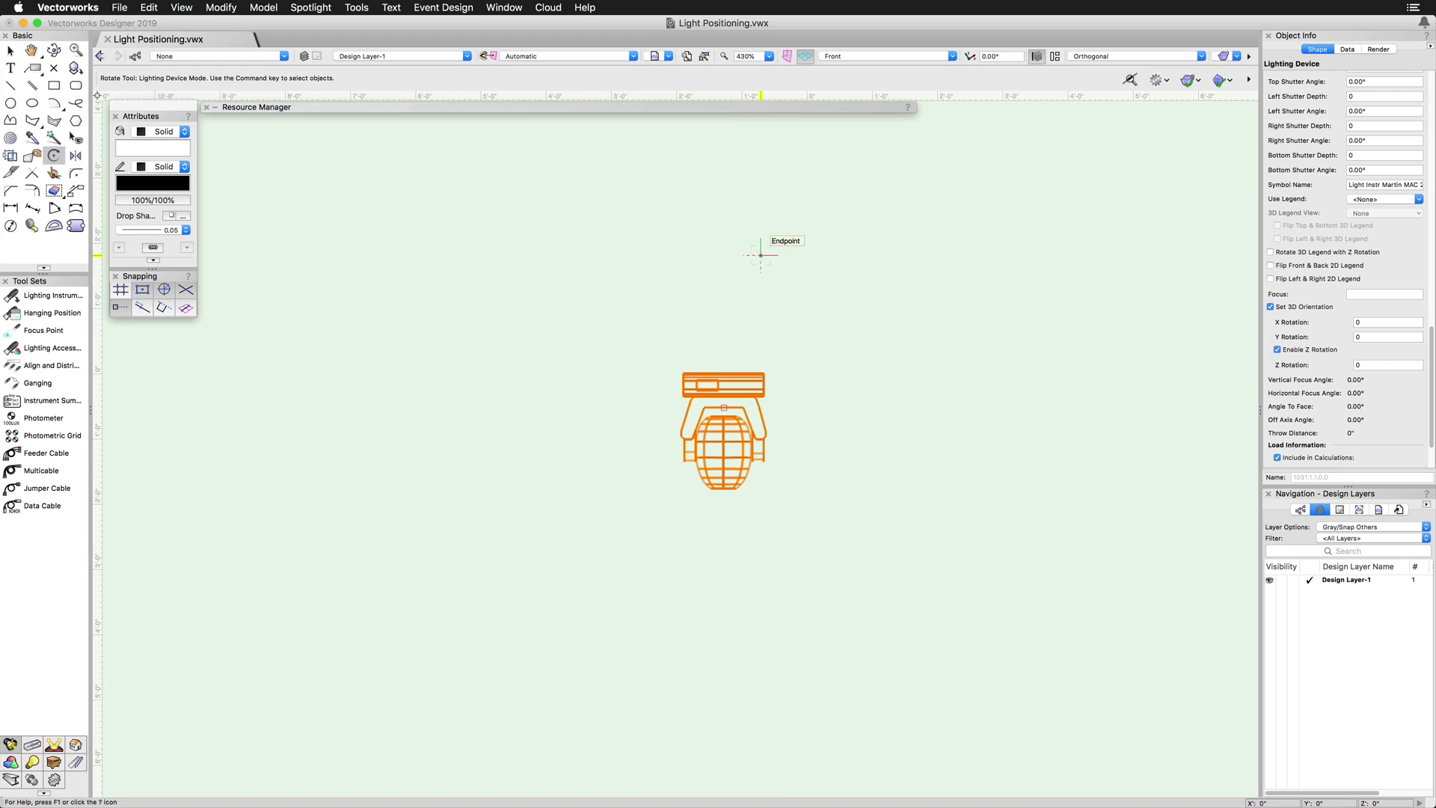
{"action": "left_click", "coordinate": [976, 256]}
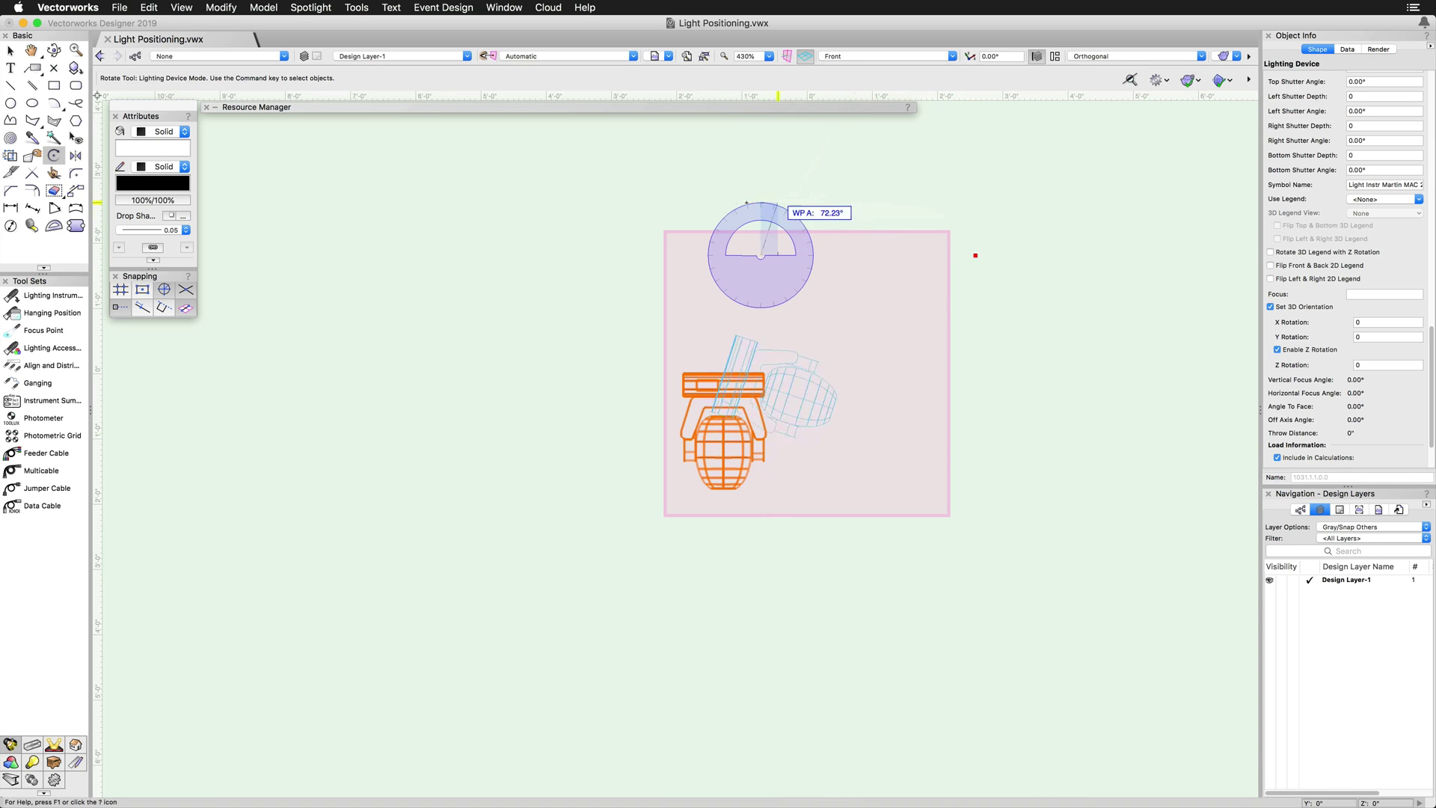
{"action": "left_click", "coordinate": [648, 255]}
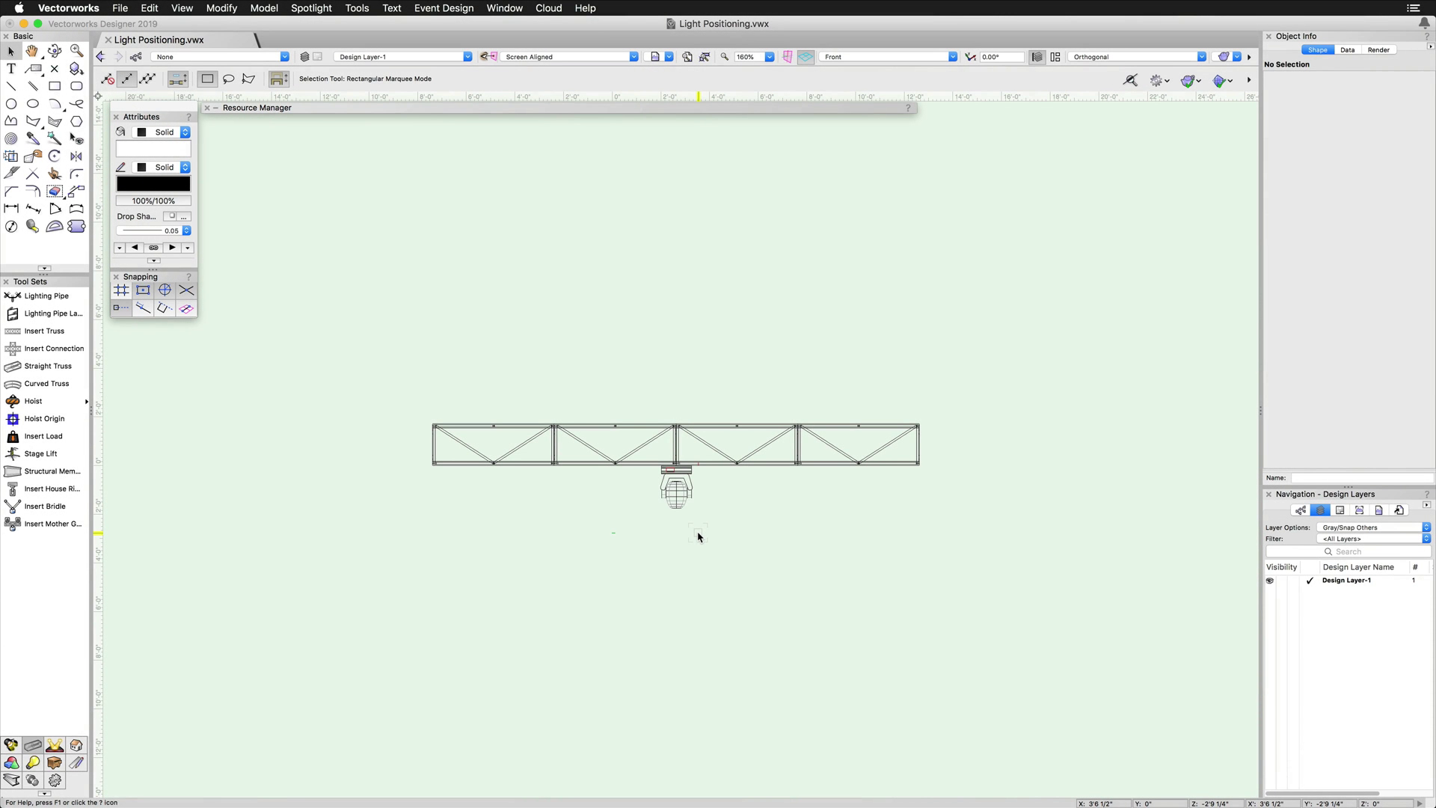
Step: Set the light's X rotation to 180 and drag it onto the truss's top chord
{"action": "left_click", "coordinate": [677, 492]}
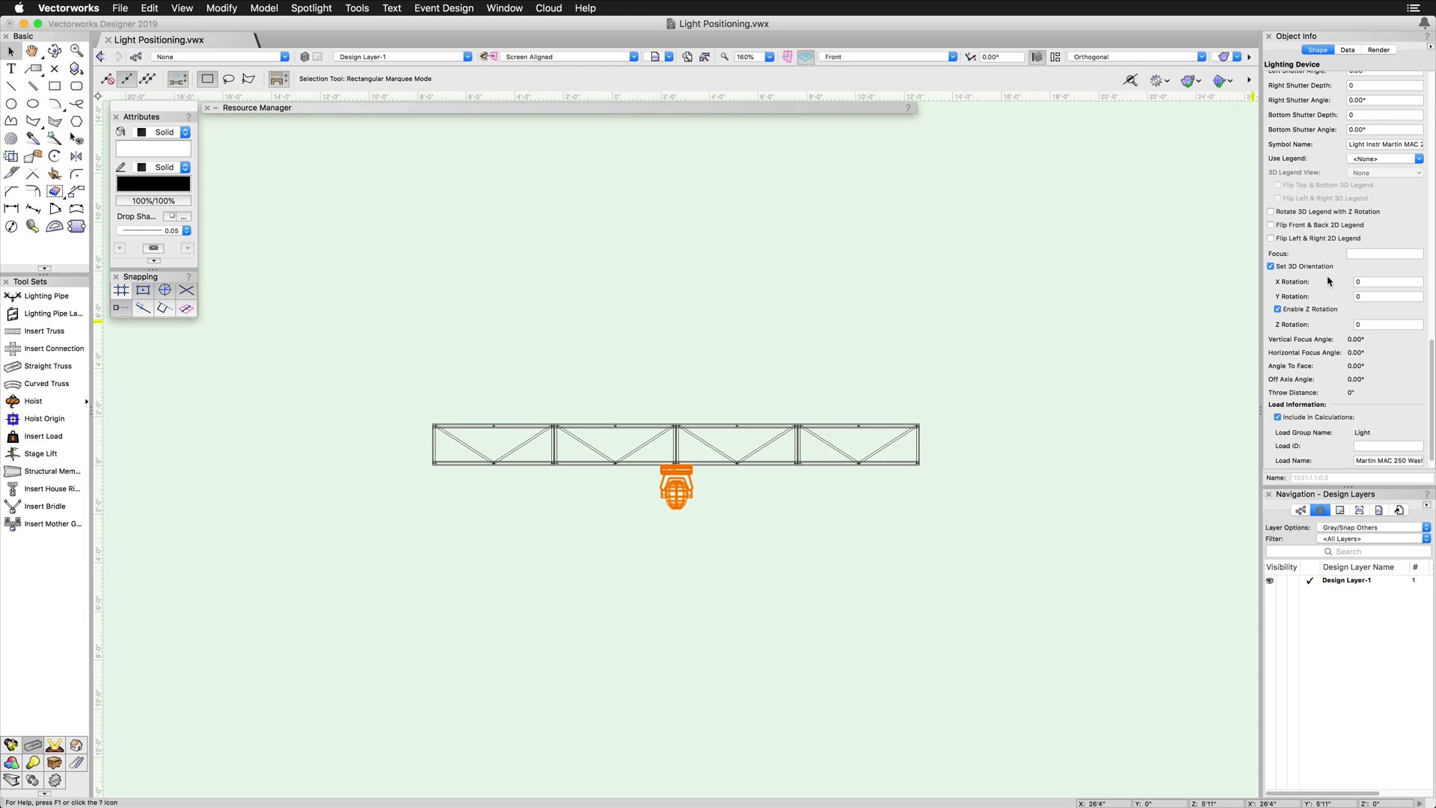
{"action": "left_click", "coordinate": [1369, 281]}
{"action": "type", "text": "180"}
{"action": "key", "text": "Return"}
{"action": "scroll", "coordinate": [677, 453], "scroll_direction": "up", "scroll_amount": 4}
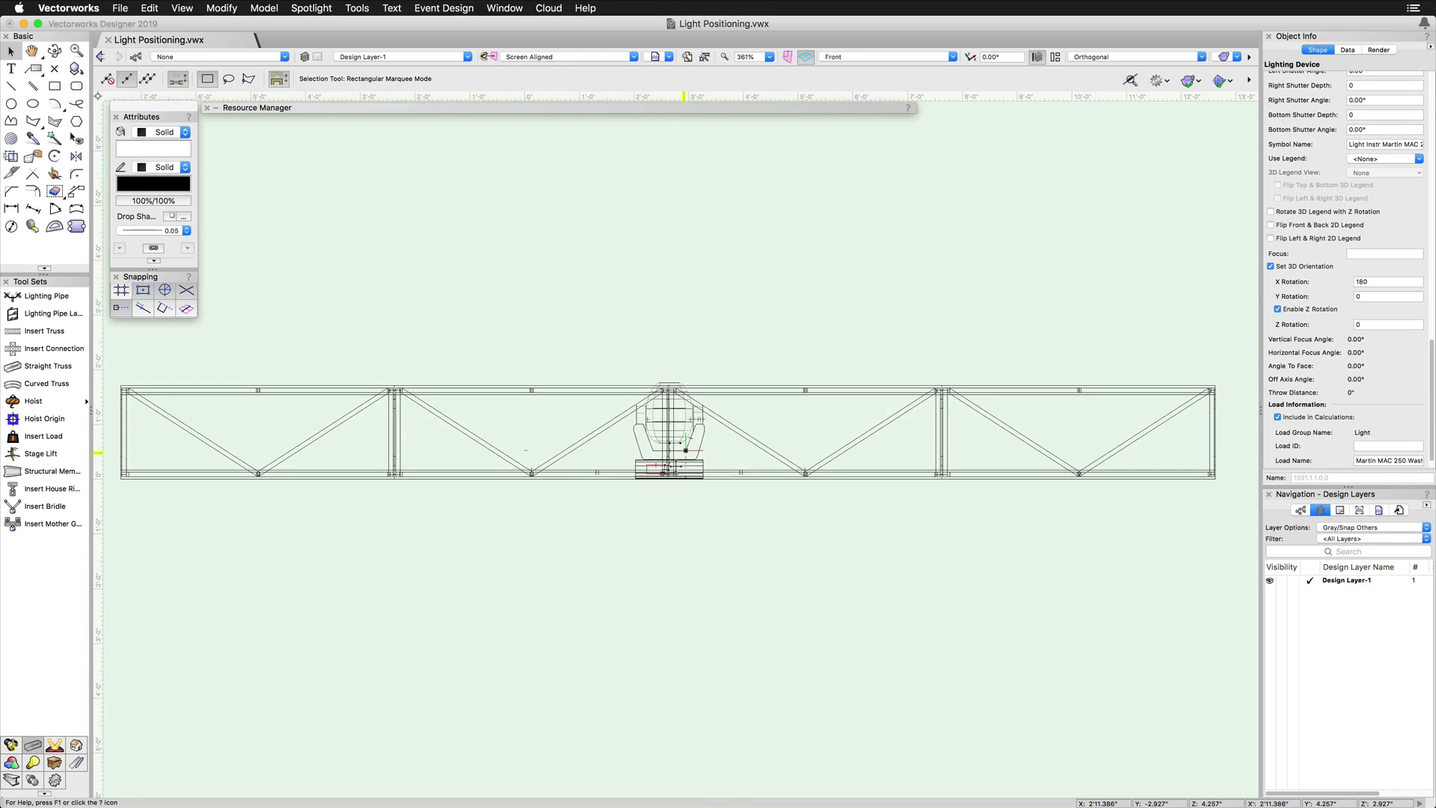
{"action": "left_click_drag", "start_coordinate": [670, 477], "coordinate": [719, 382]}
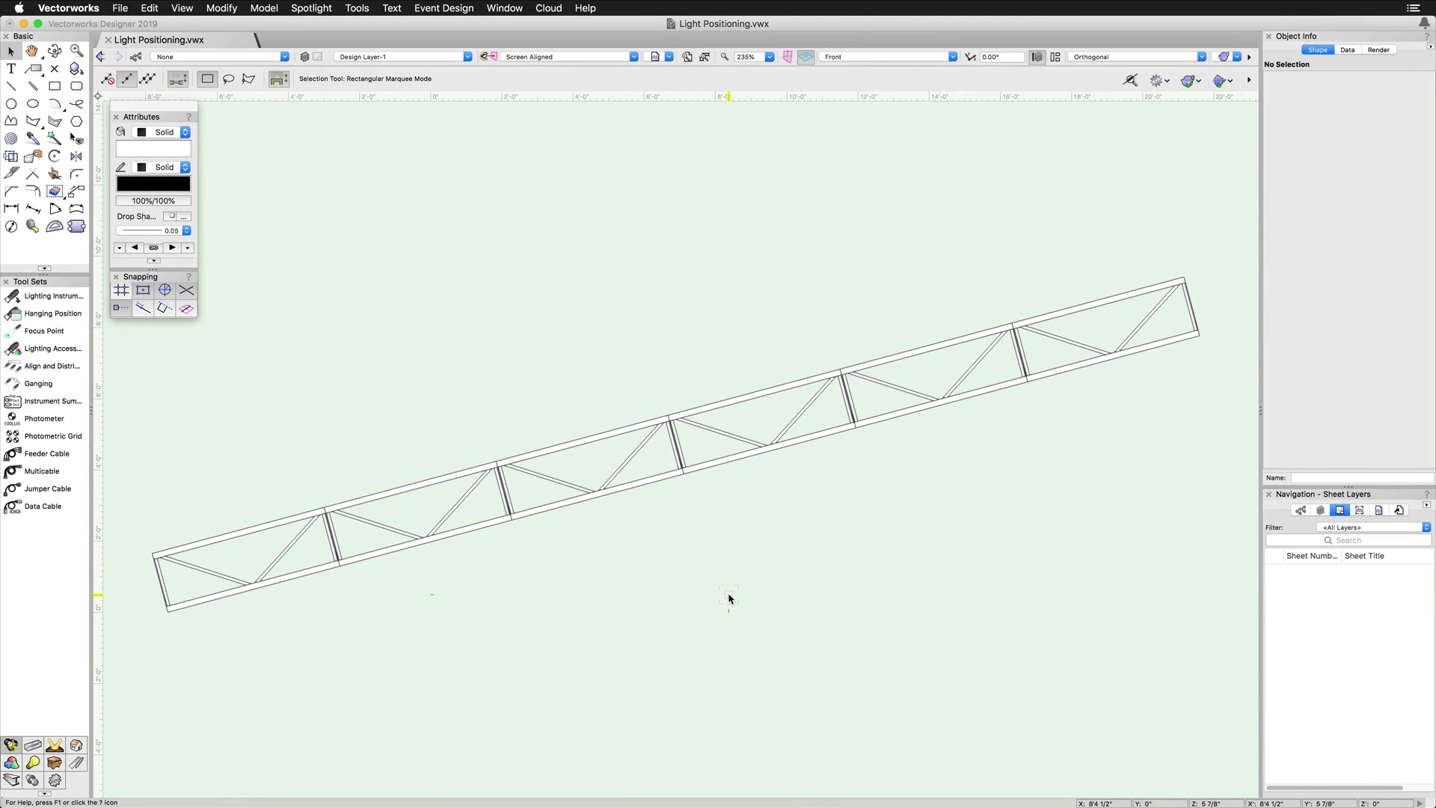
Step: In Top/Plan view, place three lights at the left, middle and right of the truss
{"action": "left_click", "coordinate": [850, 57]}
{"action": "left_click", "coordinate": [857, 71]}
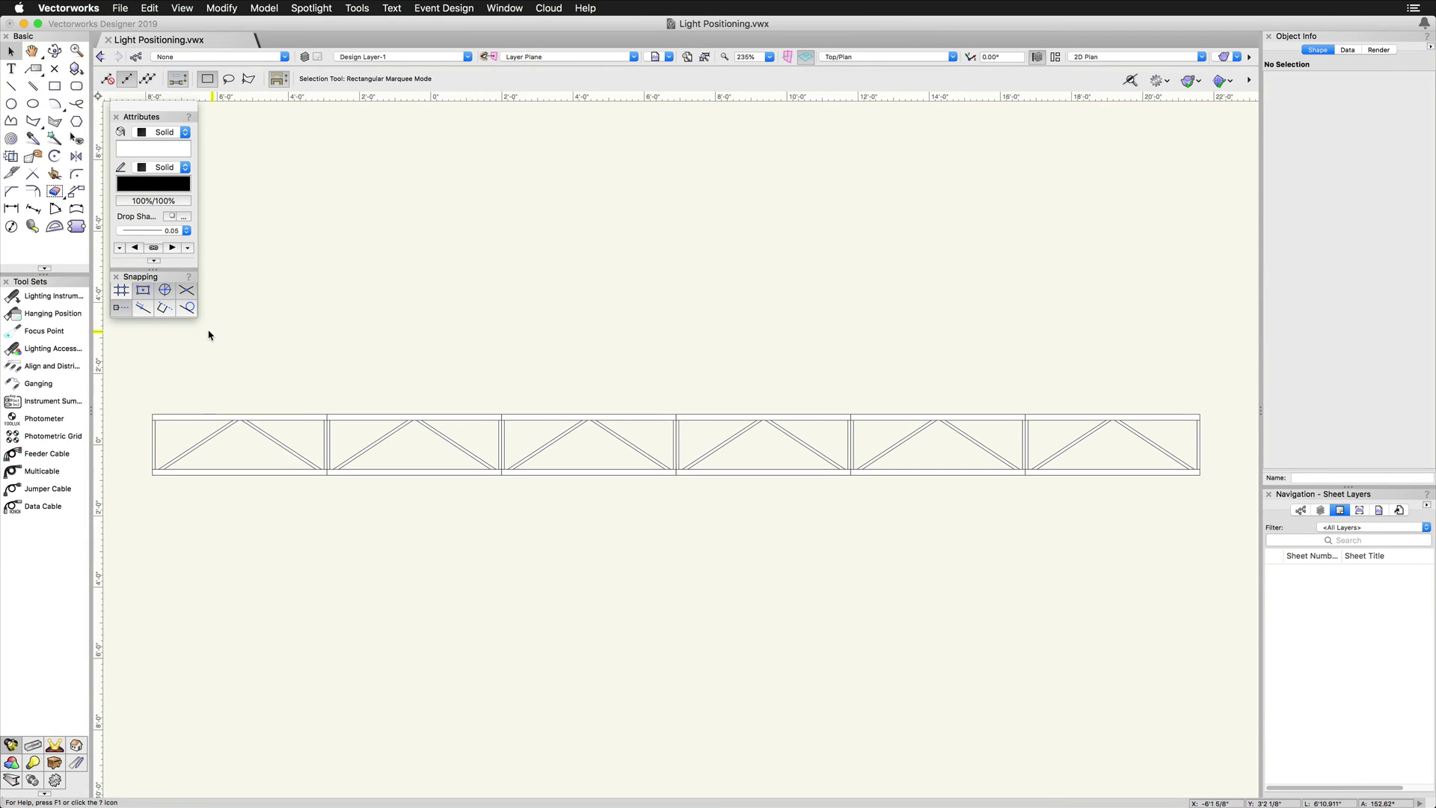
{"action": "left_click", "coordinate": [66, 297]}
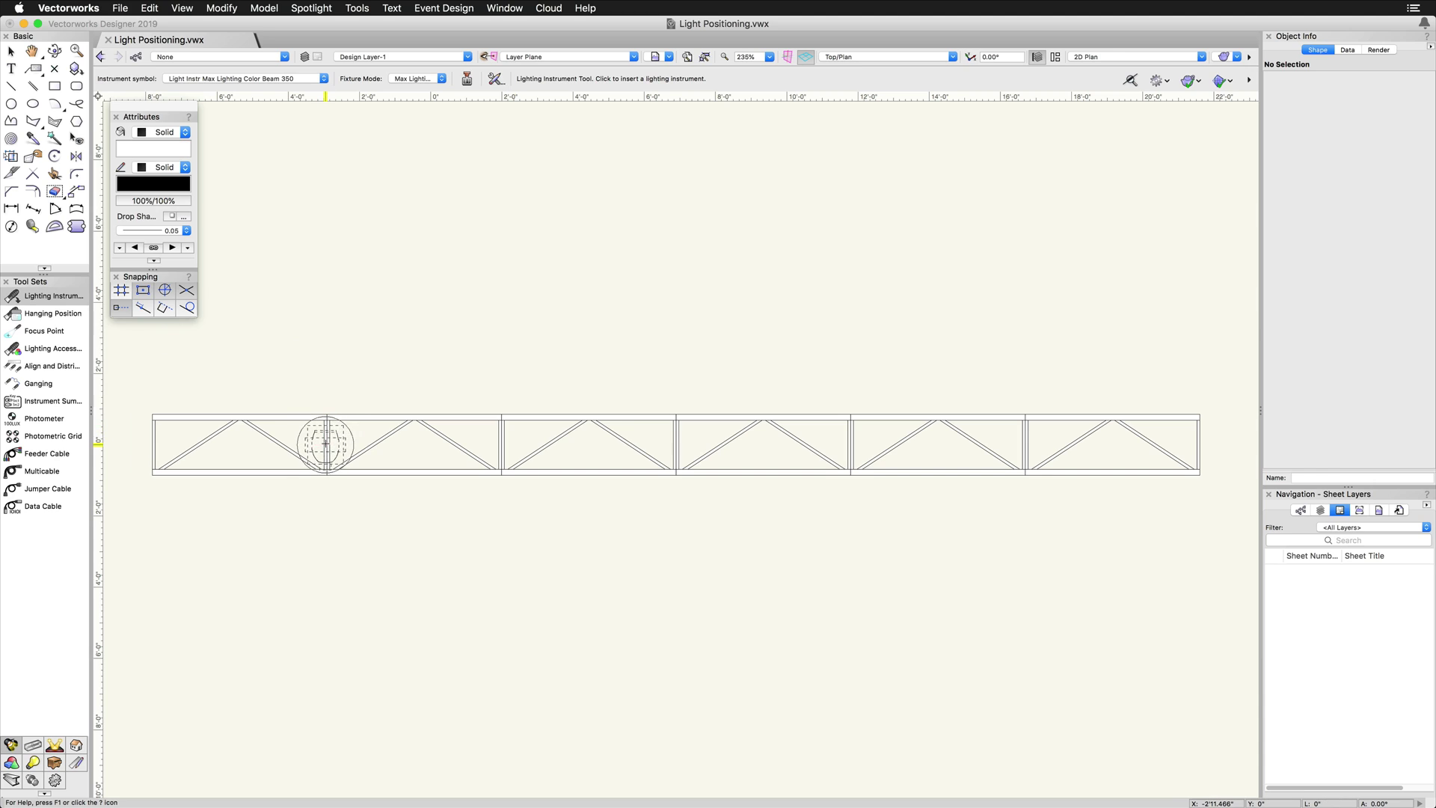
{"action": "left_click", "coordinate": [325, 444]}
{"action": "left_click", "coordinate": [676, 444]}
{"action": "left_click", "coordinate": [1025, 444]}
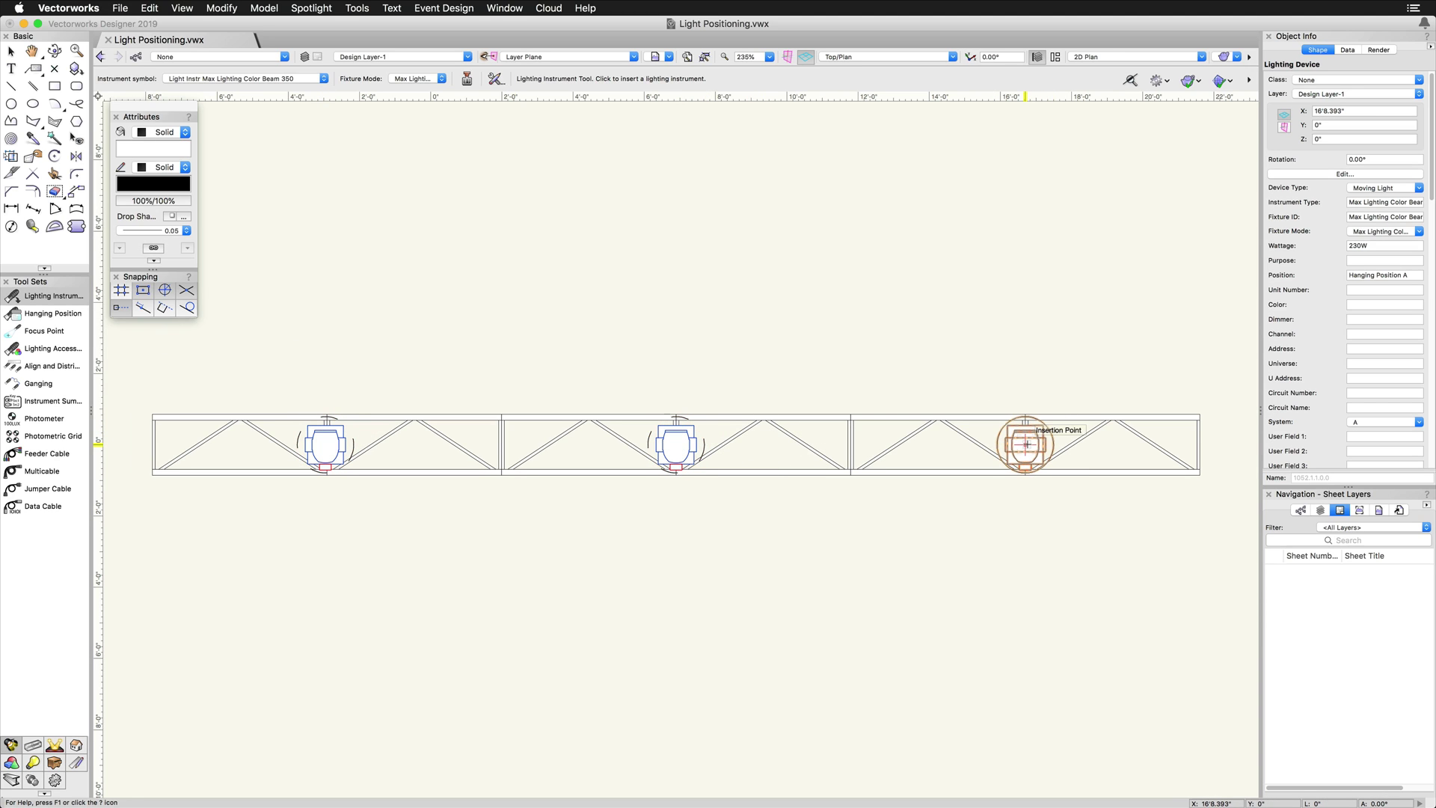
Step: Return to the Selection tool and switch to the Front view
{"action": "key", "text": "x"}
{"action": "key", "text": "x"}
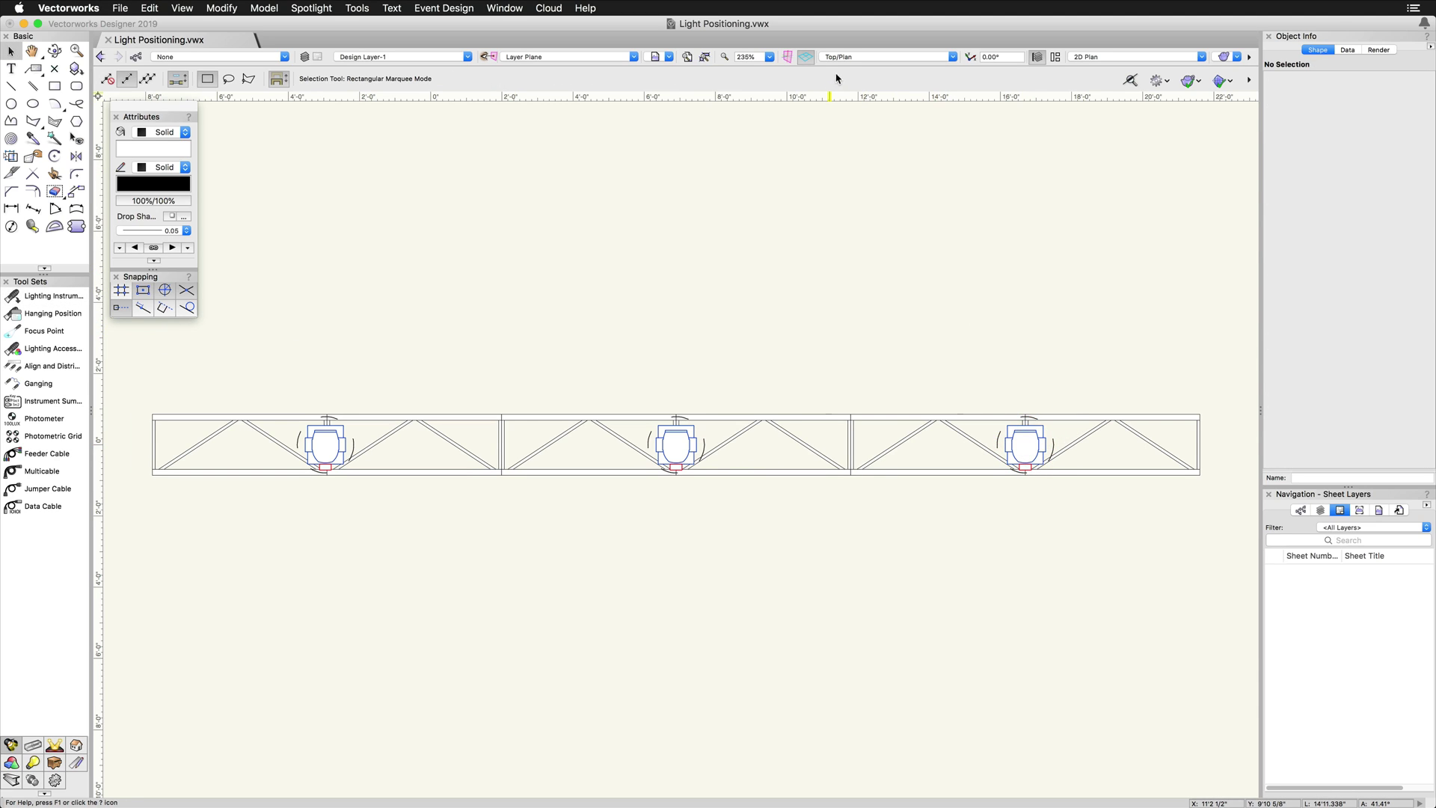
{"action": "left_click", "coordinate": [848, 57]}
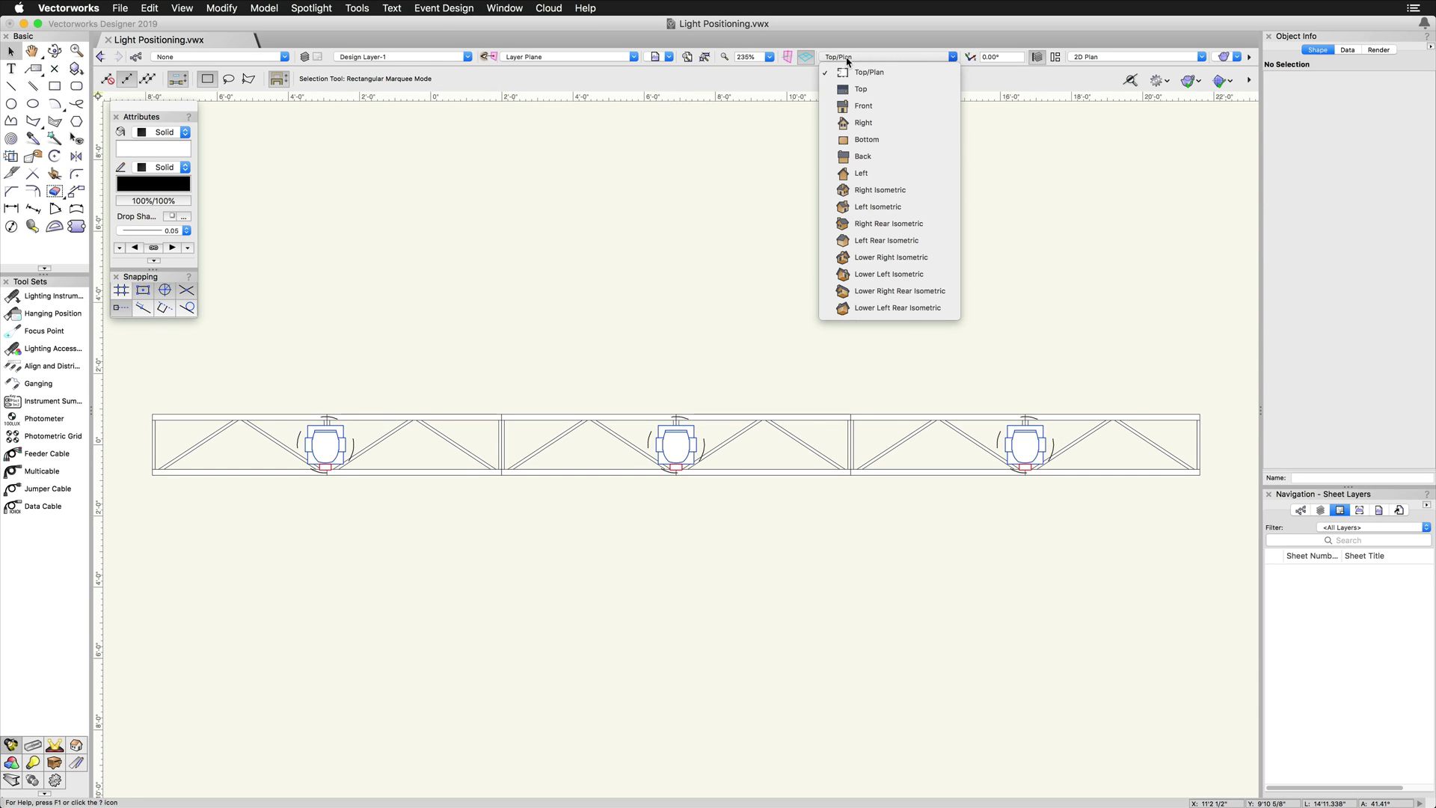
{"action": "left_click", "coordinate": [880, 110]}
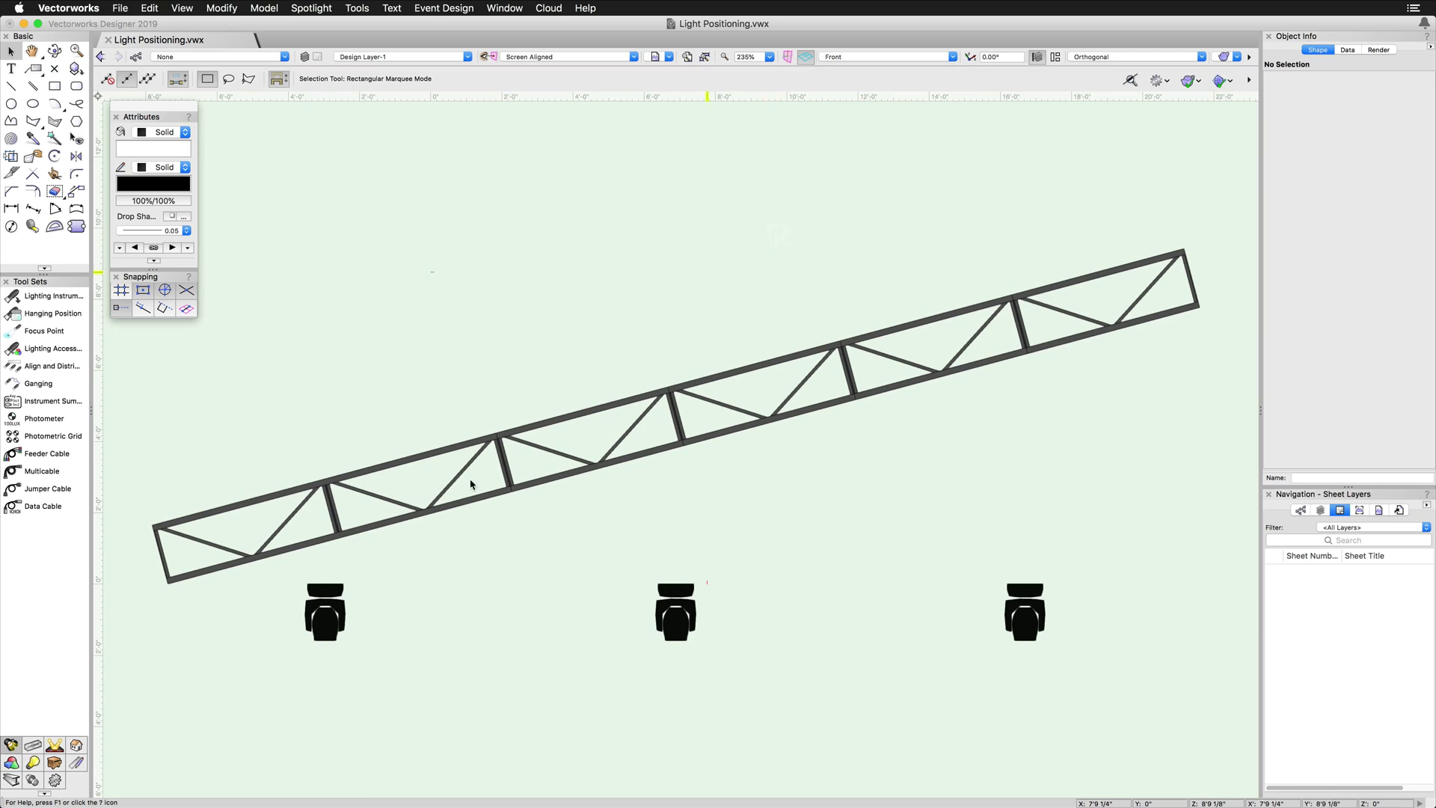
Step: Drag the left, middle and right lights up to hang beneath the inclined truss
{"action": "left_click_drag", "start_coordinate": [329, 588], "coordinate": [326, 551]}
{"action": "left_click", "coordinate": [674, 554]}
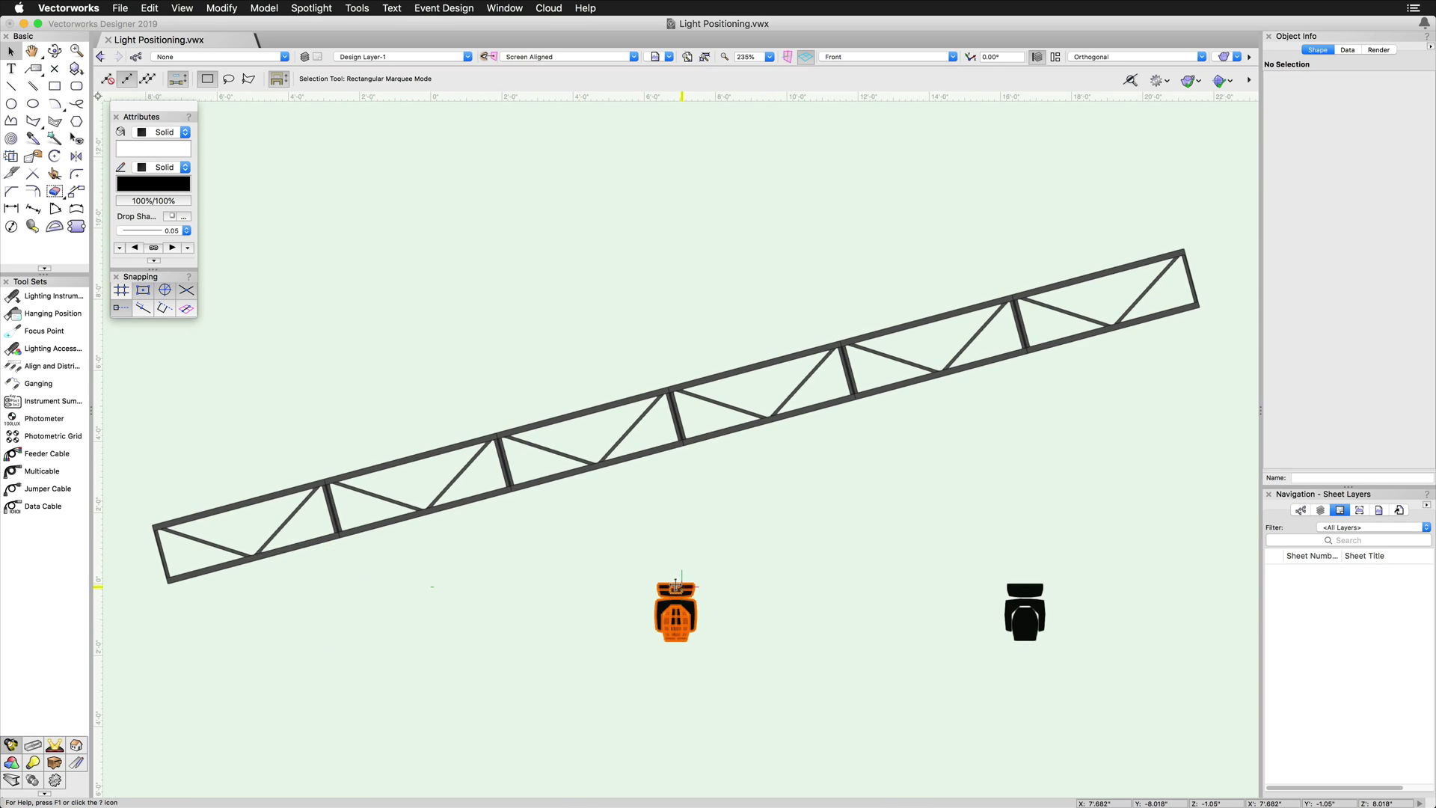
{"action": "left_click_drag", "start_coordinate": [674, 554], "coordinate": [675, 480]}
{"action": "left_click", "coordinate": [875, 539]}
{"action": "left_click_drag", "start_coordinate": [1030, 587], "coordinate": [988, 455]}
{"action": "left_click", "coordinate": [324, 573]}
{"action": "left_click", "coordinate": [54, 155]}
{"action": "mouse_move", "coordinate": [333, 564]}
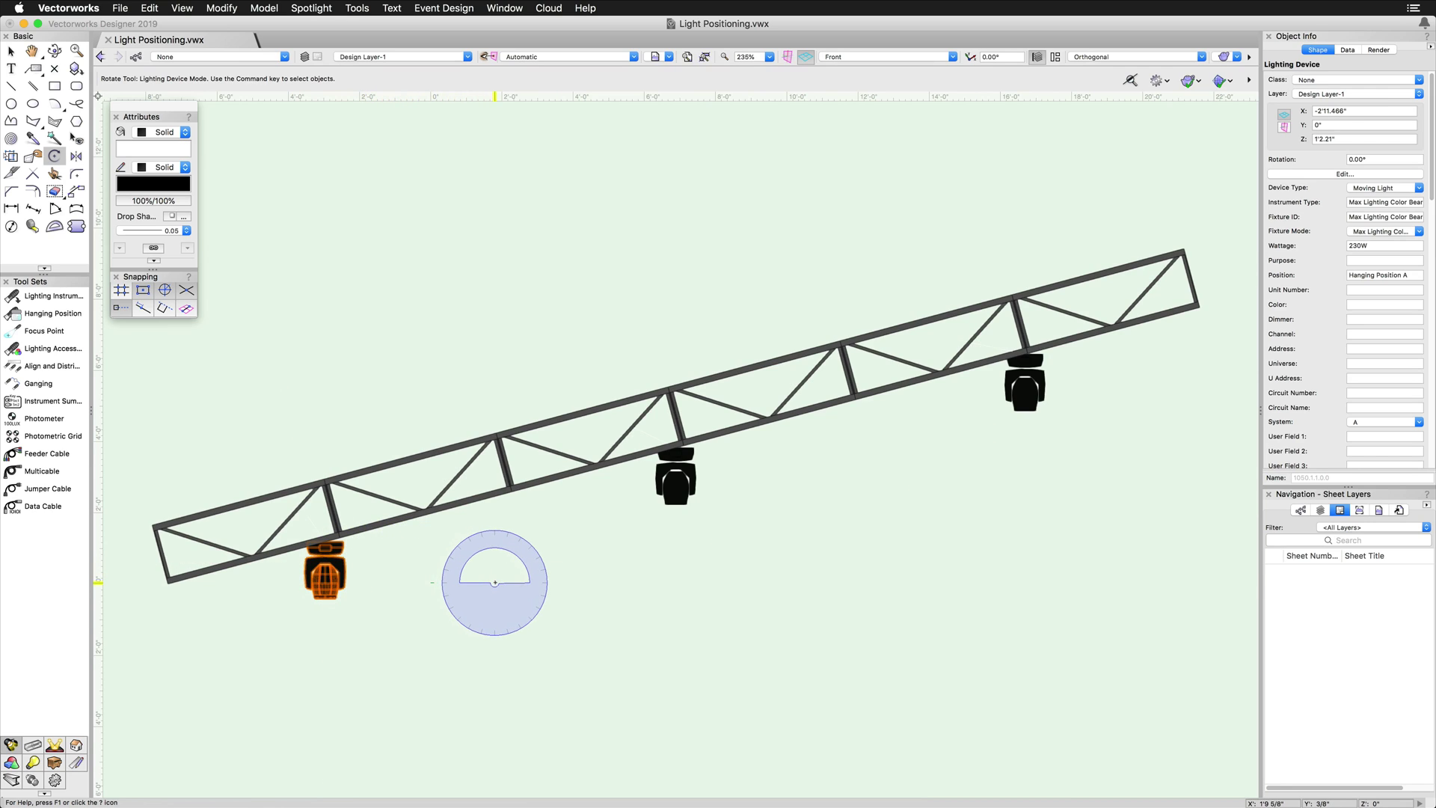
Step: Rotate the left light 15° to match the truss incline
{"action": "left_click", "coordinate": [496, 582]}
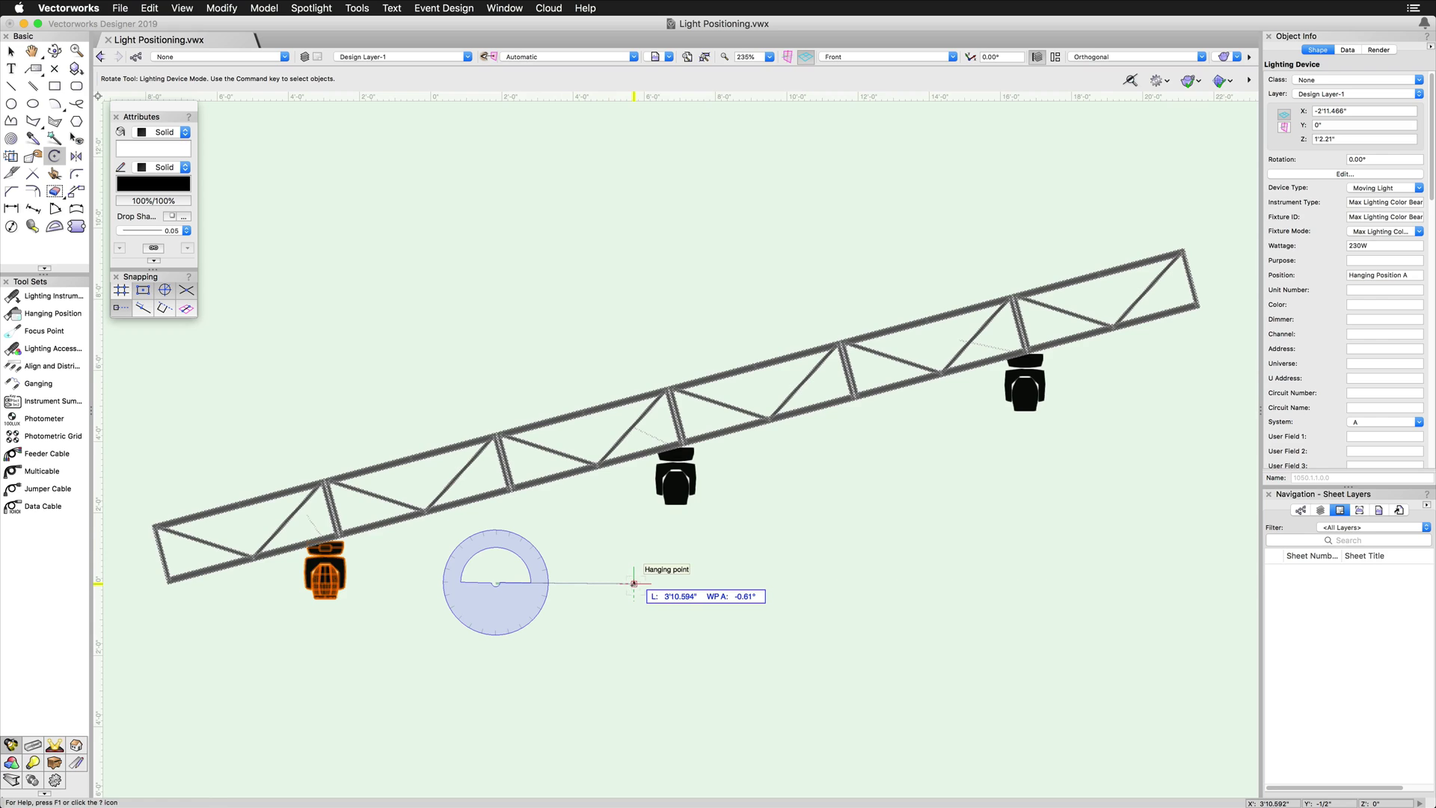
{"action": "left_click", "coordinate": [616, 582]}
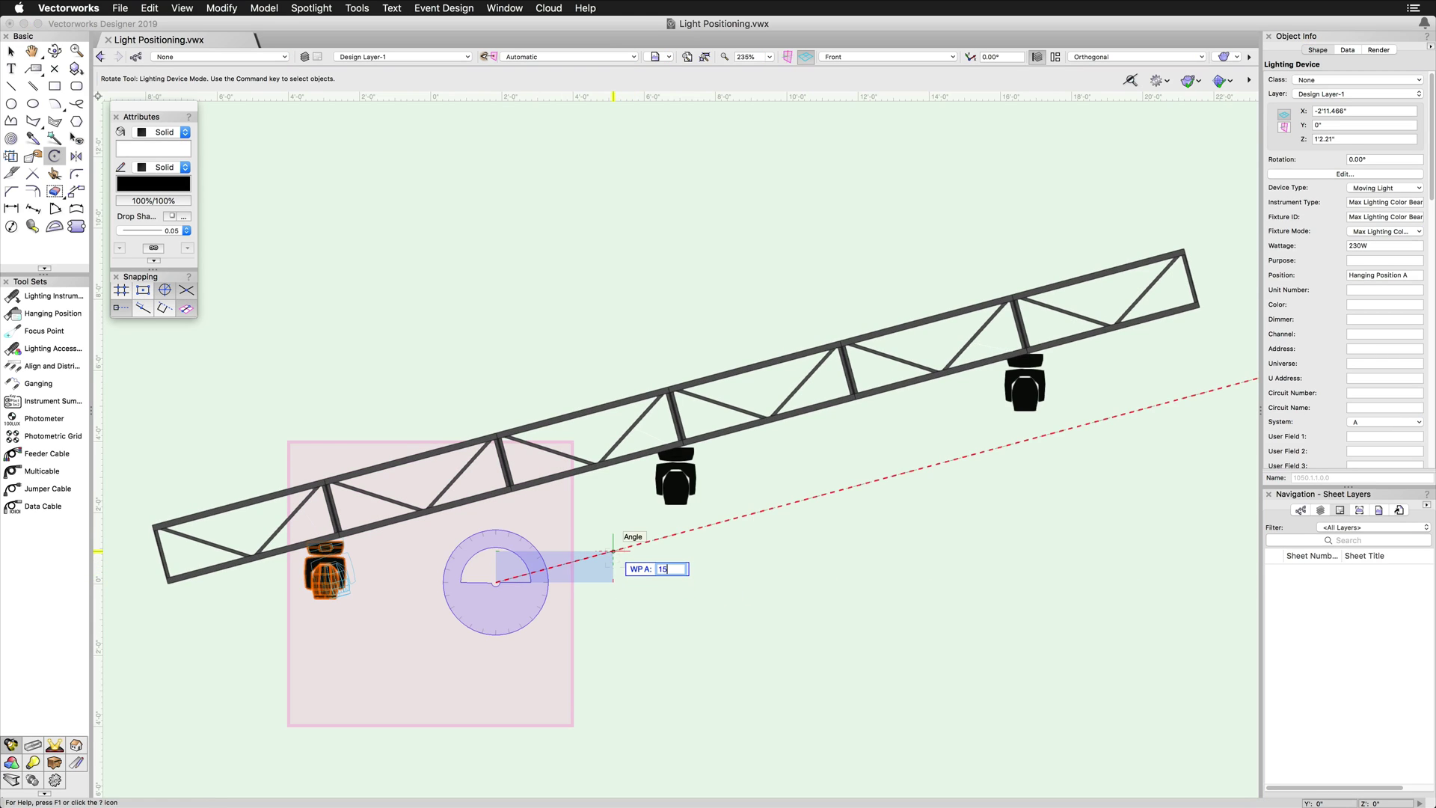
{"action": "left_click", "coordinate": [614, 551]}
Step: Rotate the middle and right lights together by 15°
{"action": "key", "text": "x"}
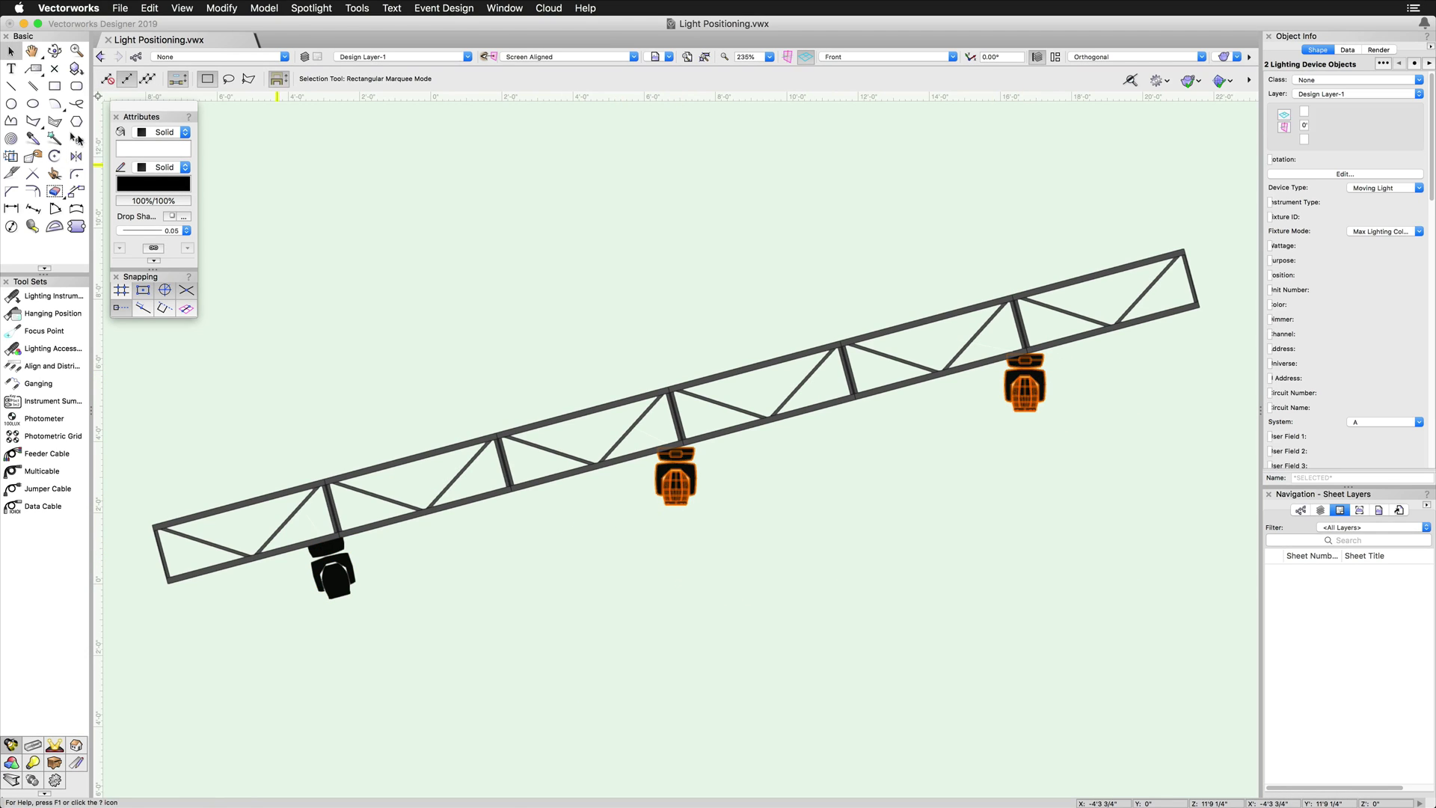
{"action": "left_click", "coordinate": [53, 156]}
{"action": "left_click", "coordinate": [868, 569]}
{"action": "left_click", "coordinate": [987, 570]}
{"action": "type", "text": "15"}
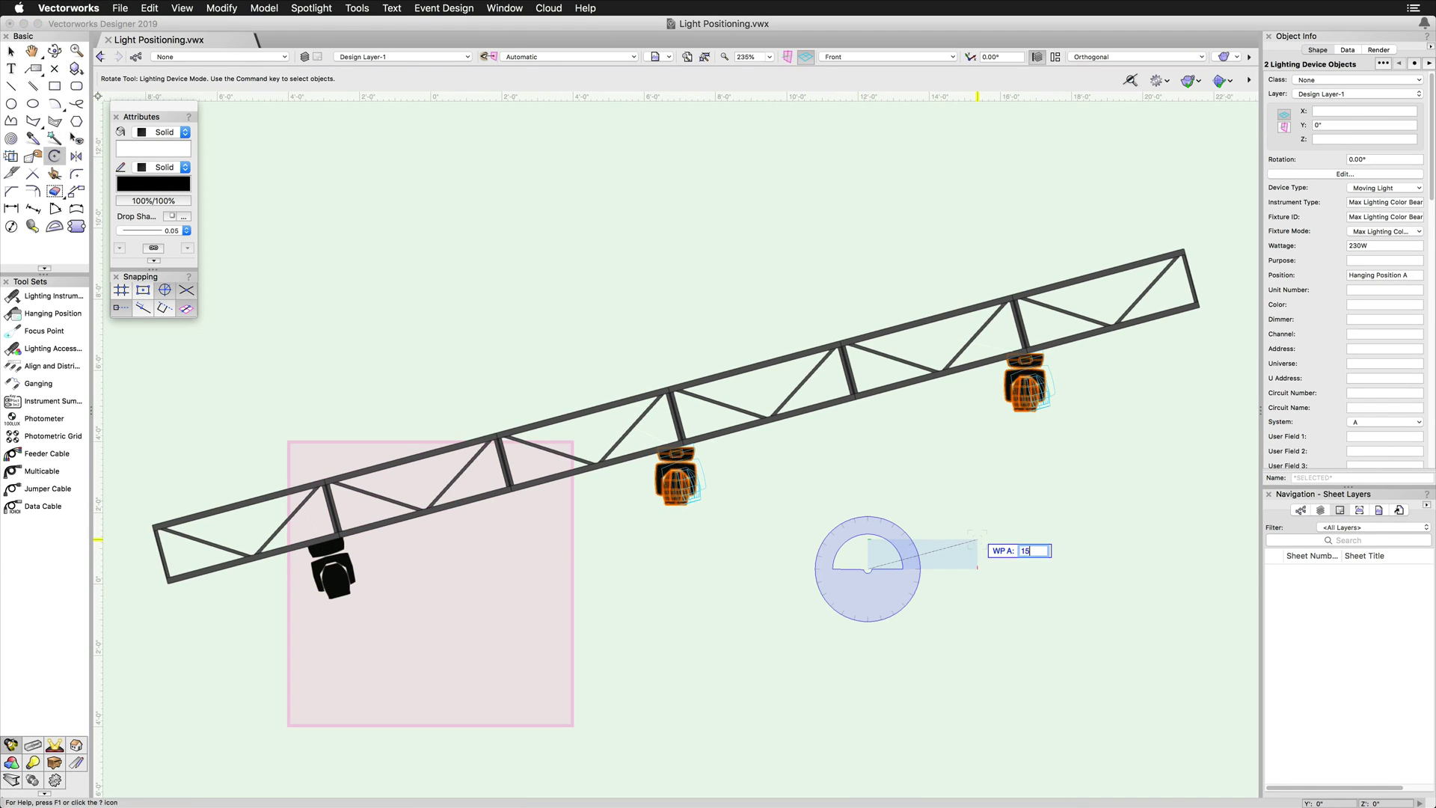
{"action": "key", "text": "Return"}
Step: Drag the truss with its hanging lights up and to the left
{"action": "key", "text": "x"}
{"action": "scroll", "coordinate": [969, 545], "scroll_direction": "down", "scroll_amount": 3}
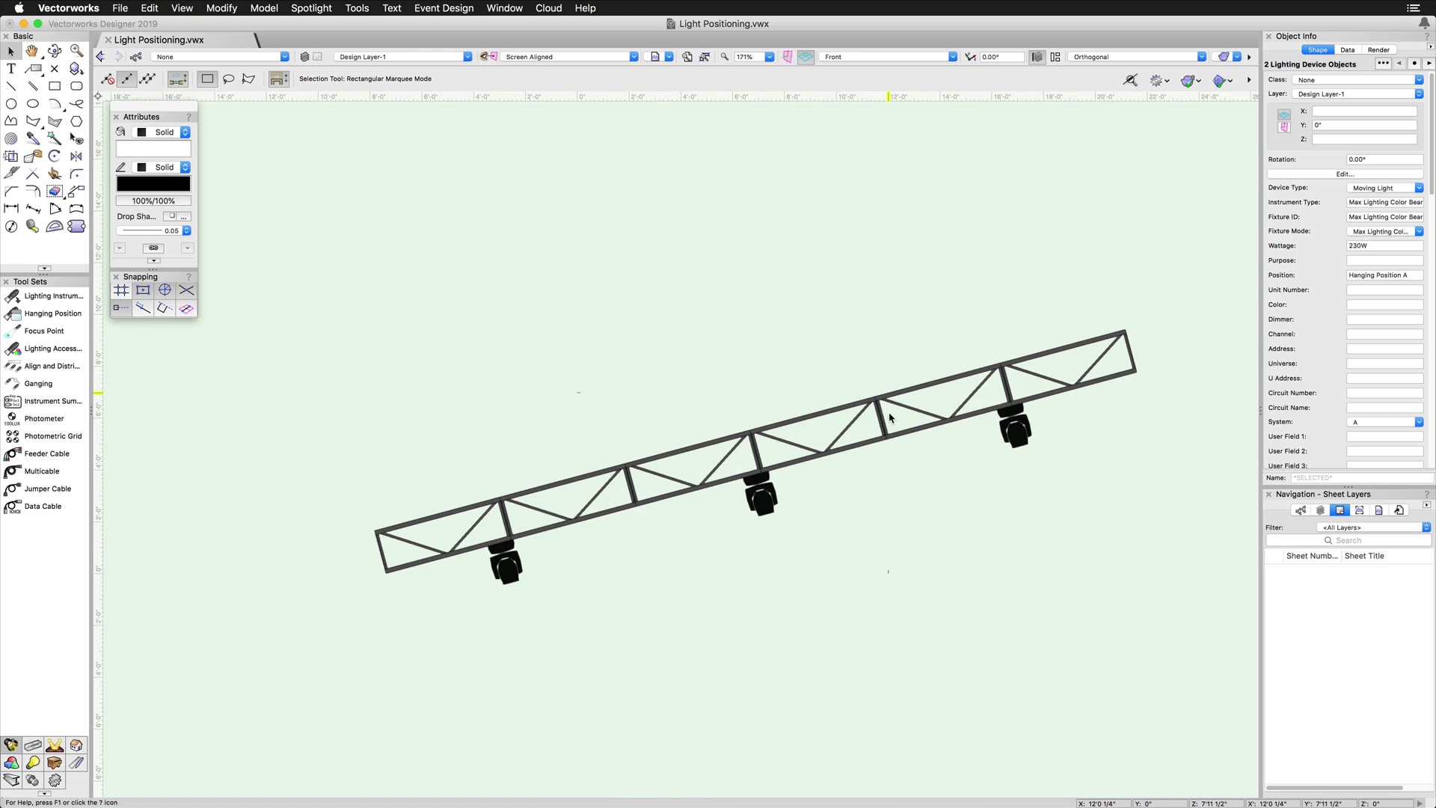
{"action": "left_click", "coordinate": [890, 418]}
{"action": "left_click_drag", "start_coordinate": [890, 417], "coordinate": [852, 430]}
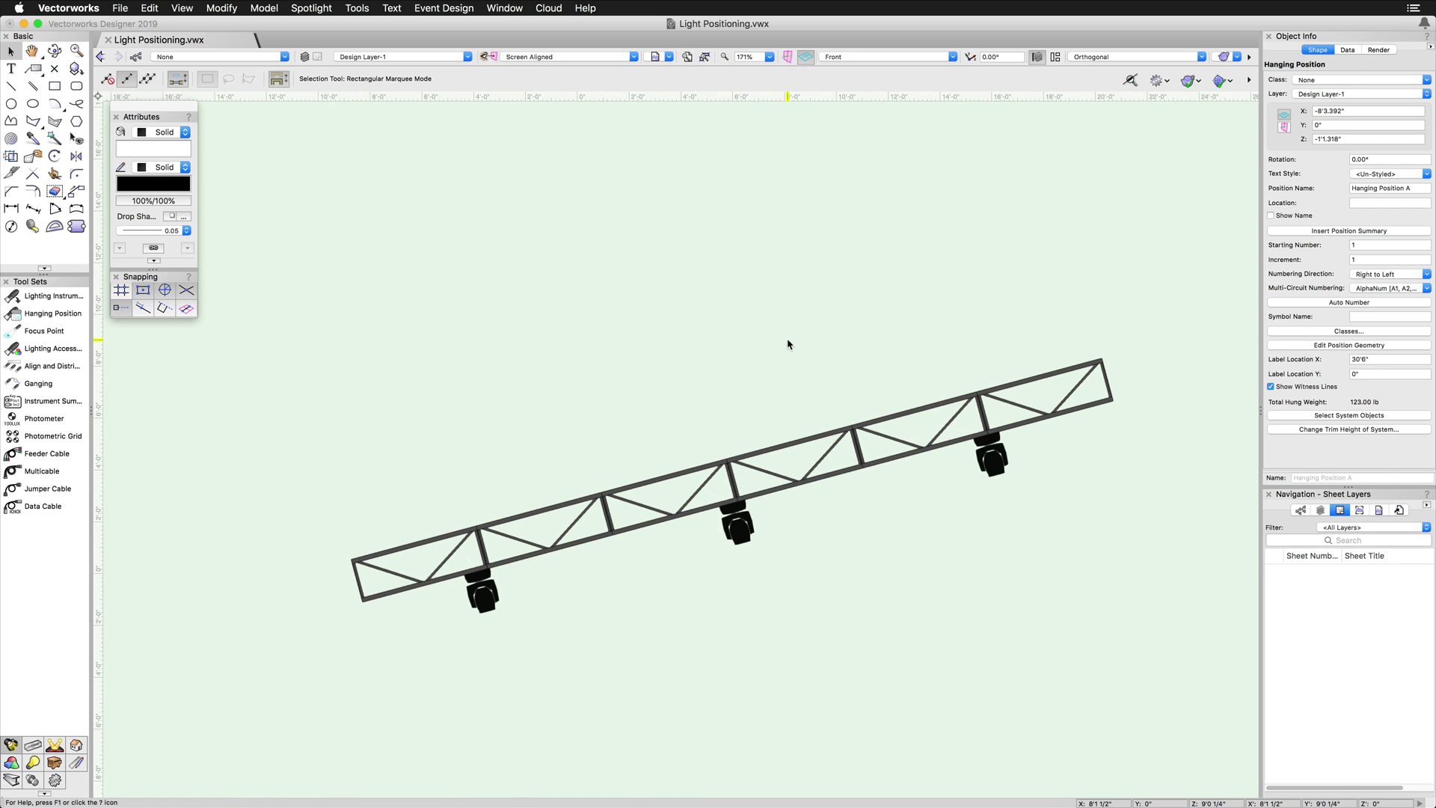